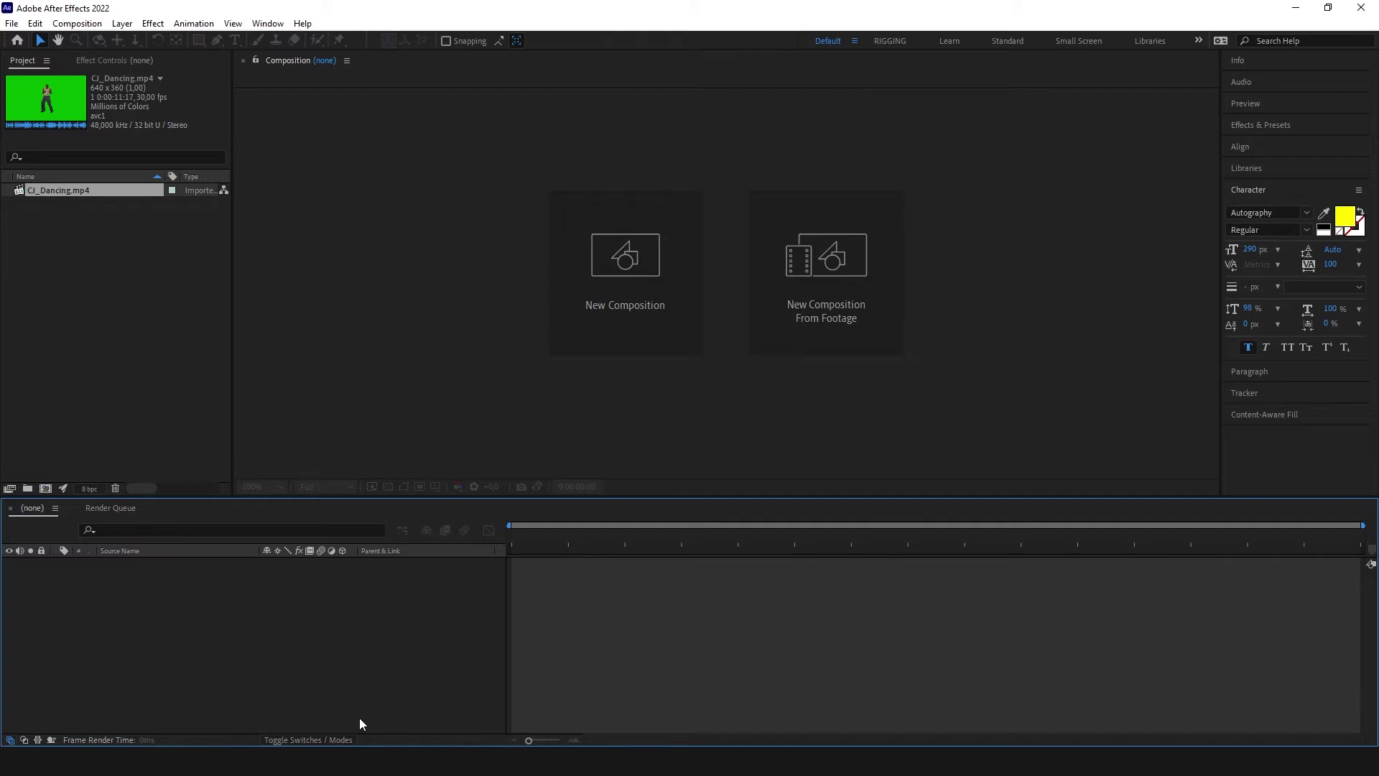
Preview CJ_Dancing.mp4 in the Footage viewer, then build a CJ_Dancing composition from it
{"action": "left_click", "coordinate": [105, 282]}
{"action": "double_click", "coordinate": [53, 191]}
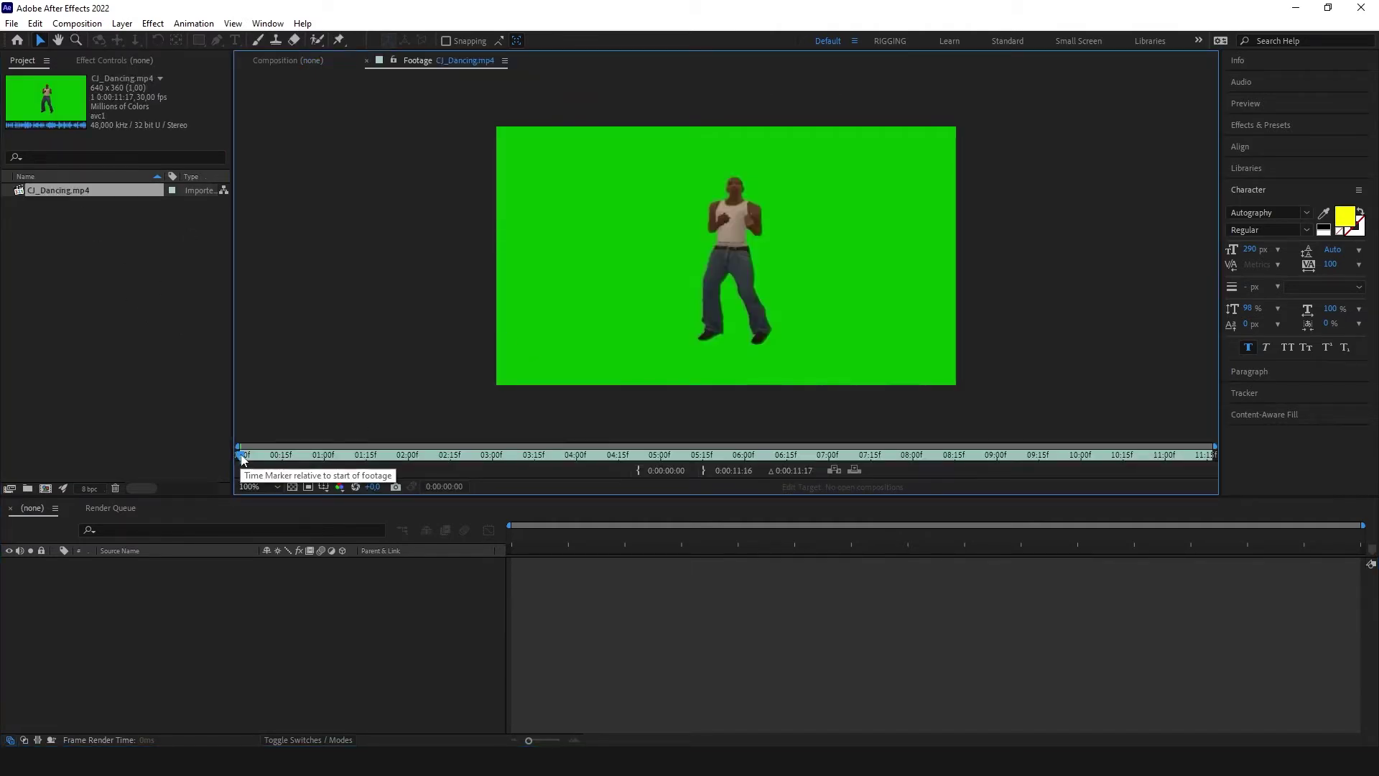
{"action": "left_click_drag", "start_coordinate": [242, 458], "coordinate": [577, 460]}
{"action": "key", "text": "space"}
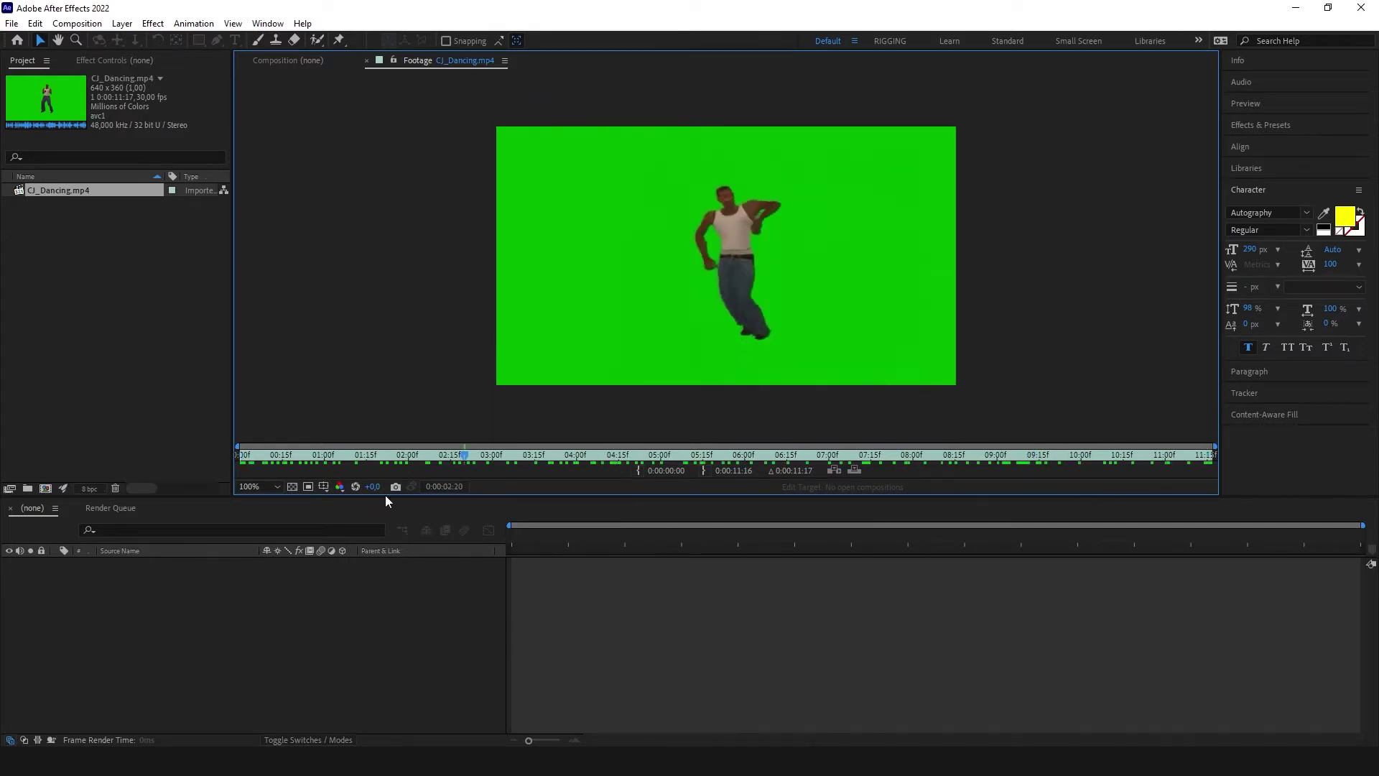
{"action": "left_click", "coordinate": [366, 60]}
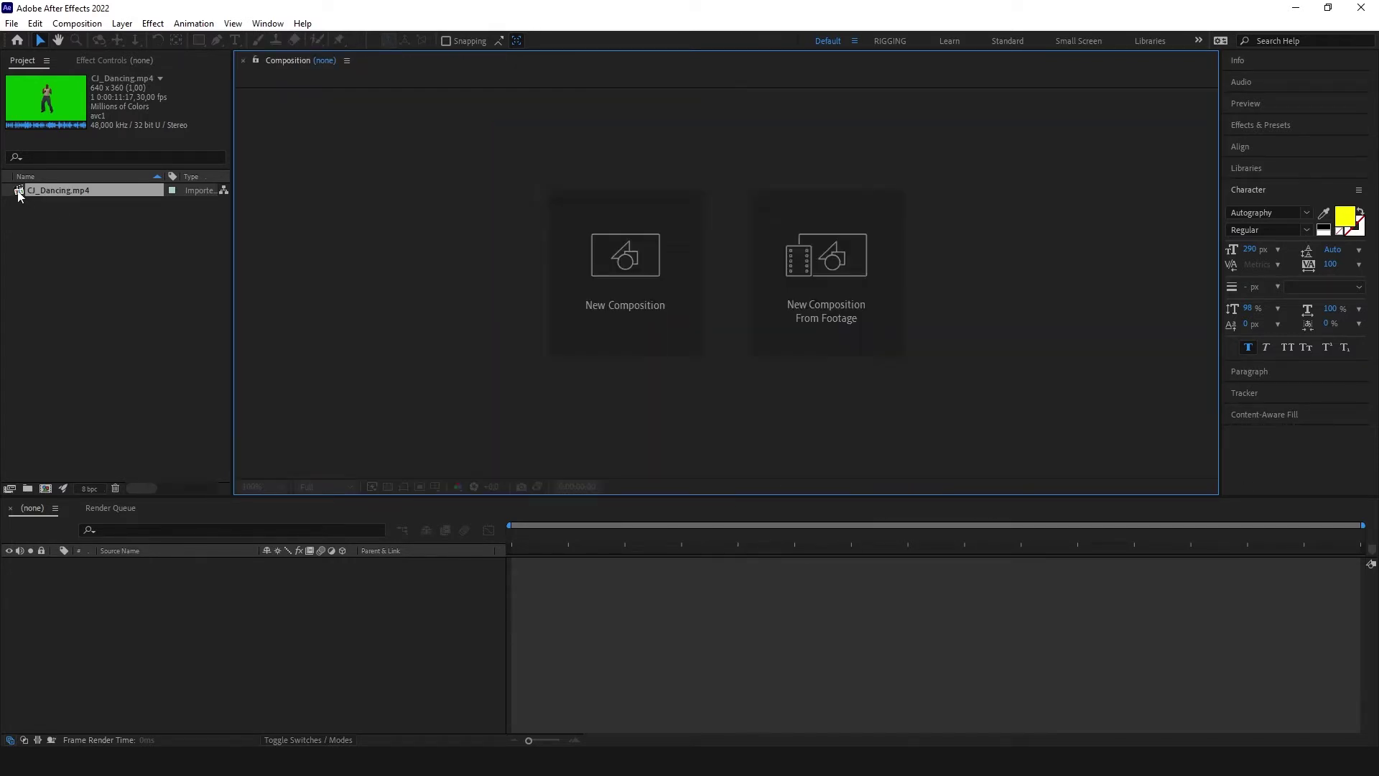
{"action": "left_click_drag", "start_coordinate": [19, 193], "coordinate": [45, 487]}
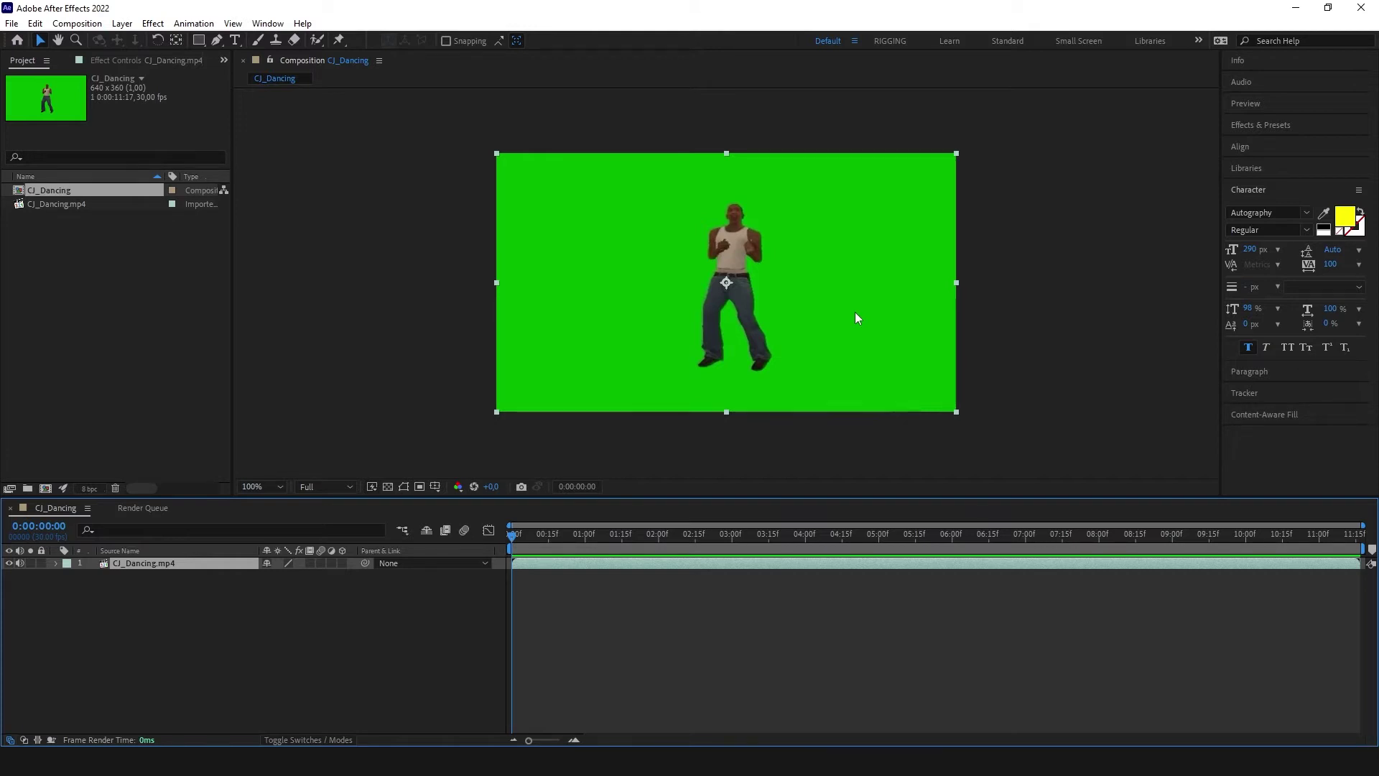
Apply Keylight (1.2) to the dancer layer and sample the green backdrop as Screen Colour
{"action": "left_click", "coordinate": [241, 614]}
{"action": "left_click", "coordinate": [153, 566]}
{"action": "key", "text": "ctrl+space"}
{"action": "type", "text": "key"}
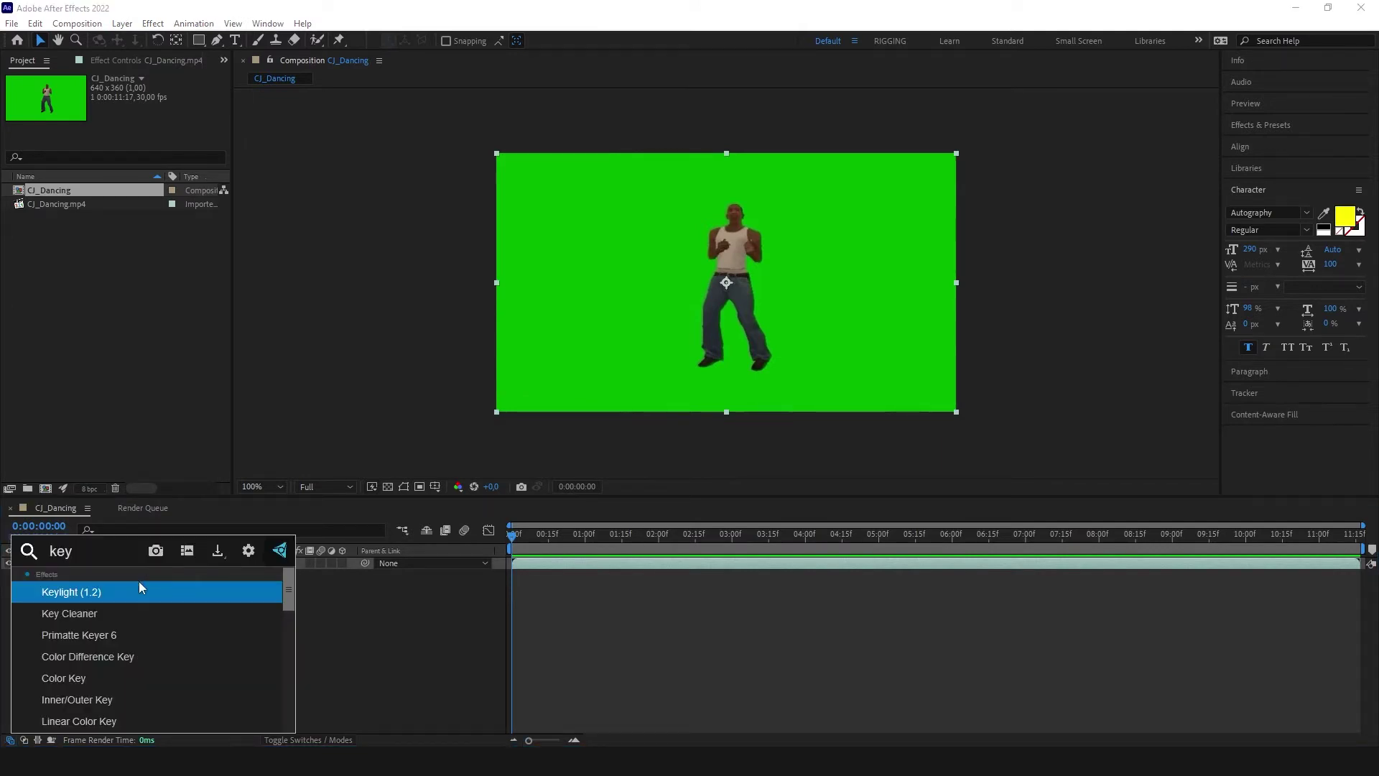
{"action": "left_click", "coordinate": [99, 593]}
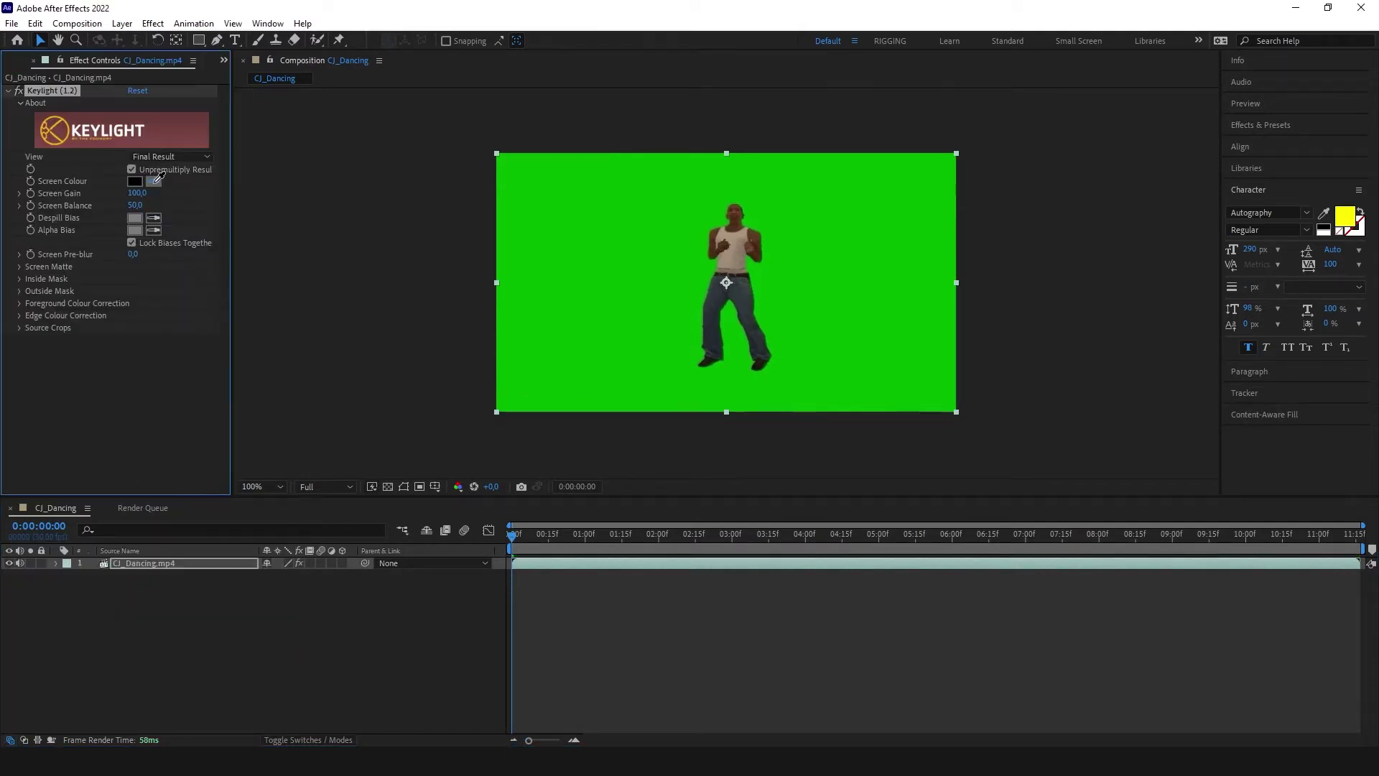
{"action": "left_click", "coordinate": [638, 244]}
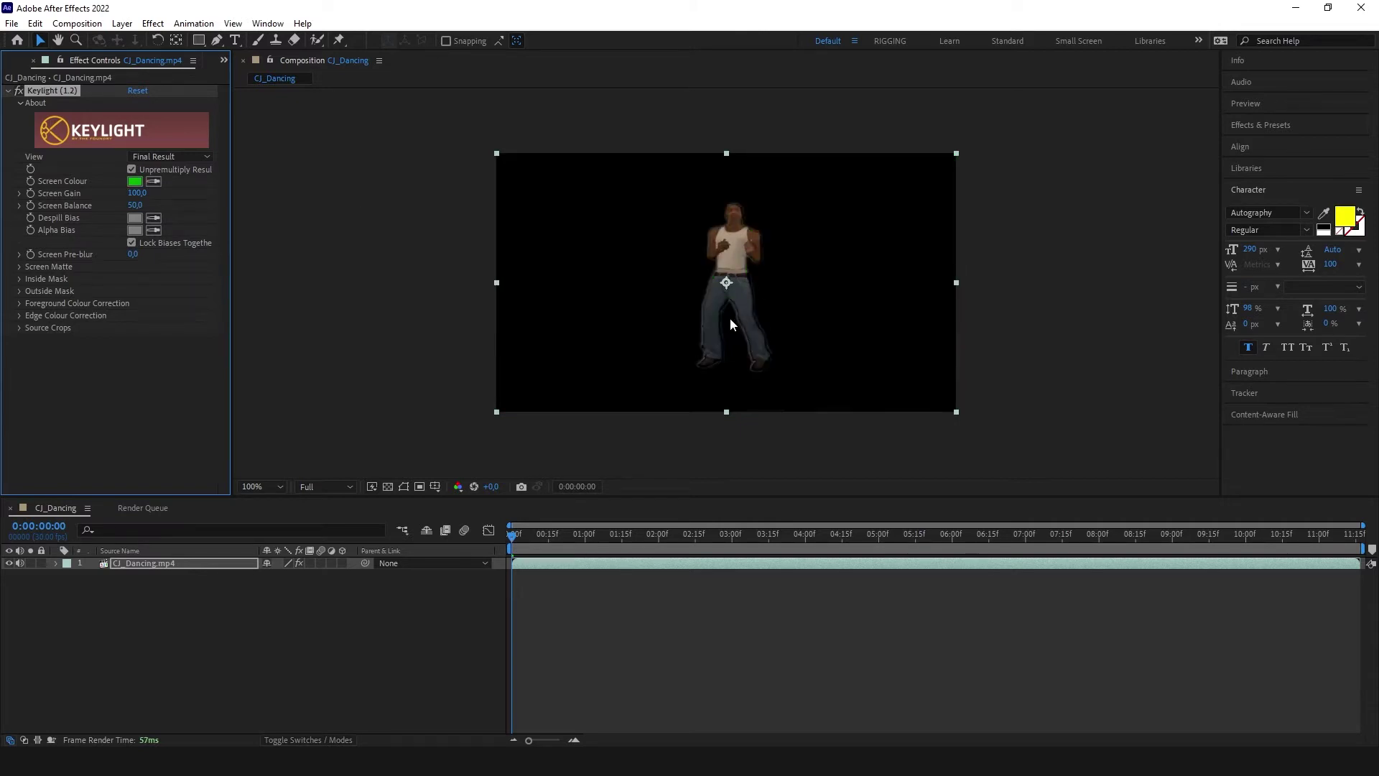
Turn on the transparency grid, zoom into the jeans' edges and scrub the clip to check the key
{"action": "scroll", "coordinate": [730, 318], "scroll_direction": "up", "scroll_amount": 4}
{"action": "mouse_move", "coordinate": [694, 201]}
{"action": "left_mouse_down"}
{"action": "mouse_move", "coordinate": [694, 419]}
{"action": "mouse_move", "coordinate": [683, 187]}
{"action": "left_mouse_up"}
{"action": "scroll", "coordinate": [671, 209], "scroll_direction": "up", "scroll_amount": 1}
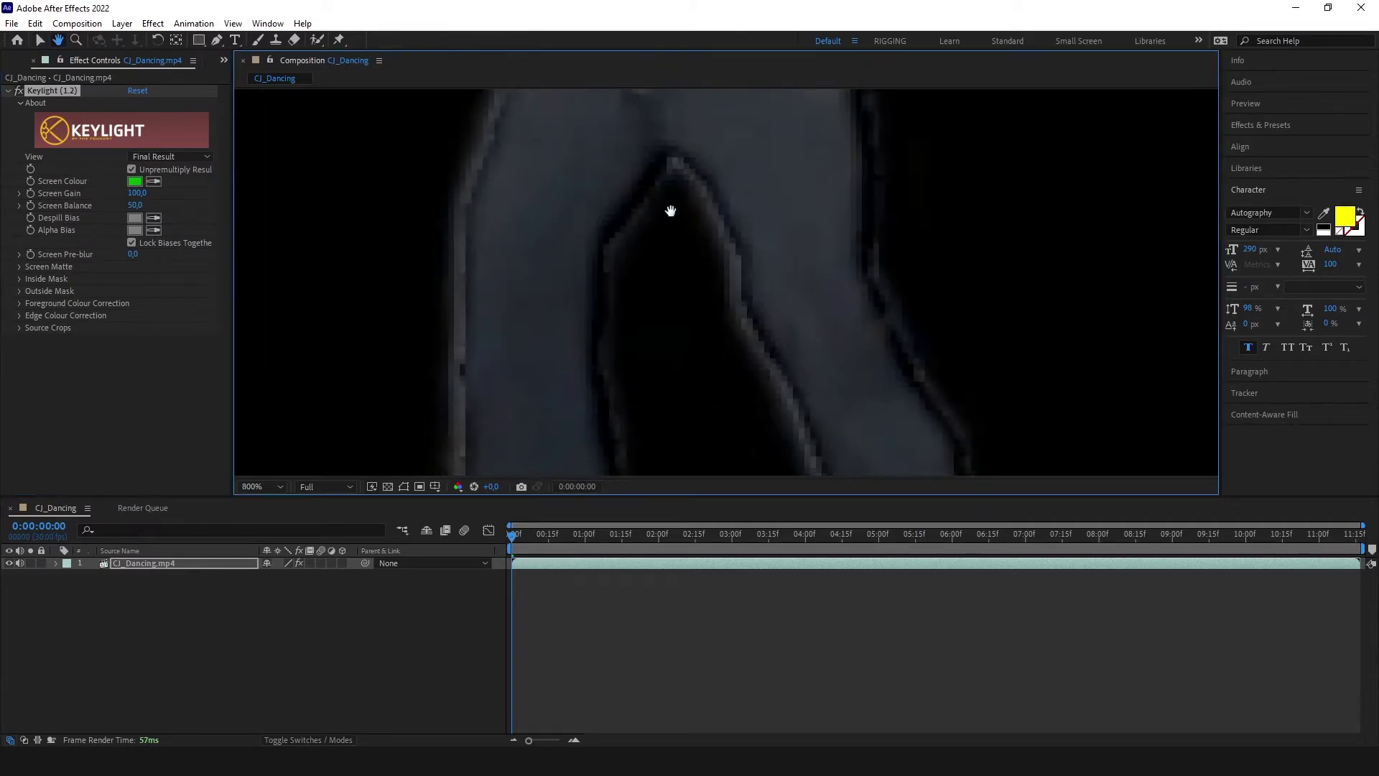
{"action": "key", "text": "v"}
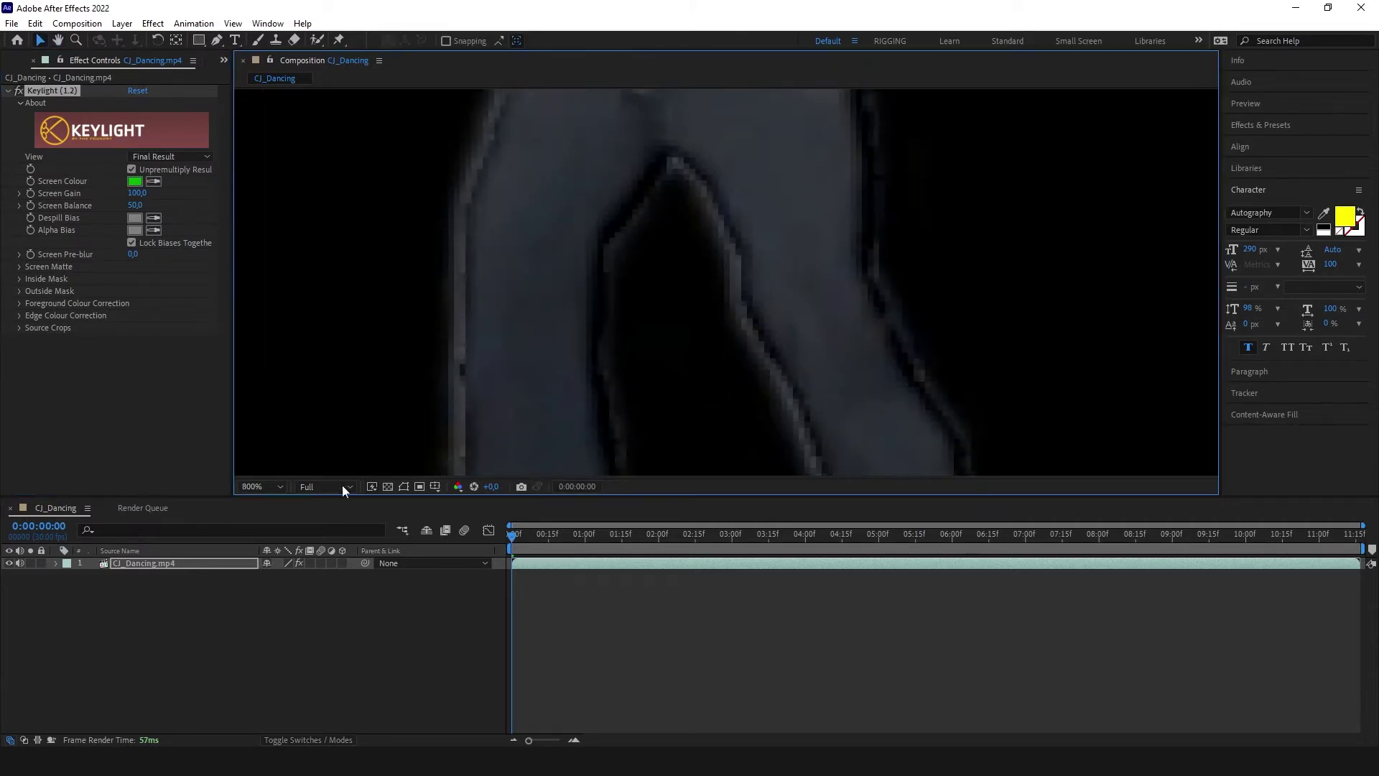
{"action": "left_click", "coordinate": [388, 486]}
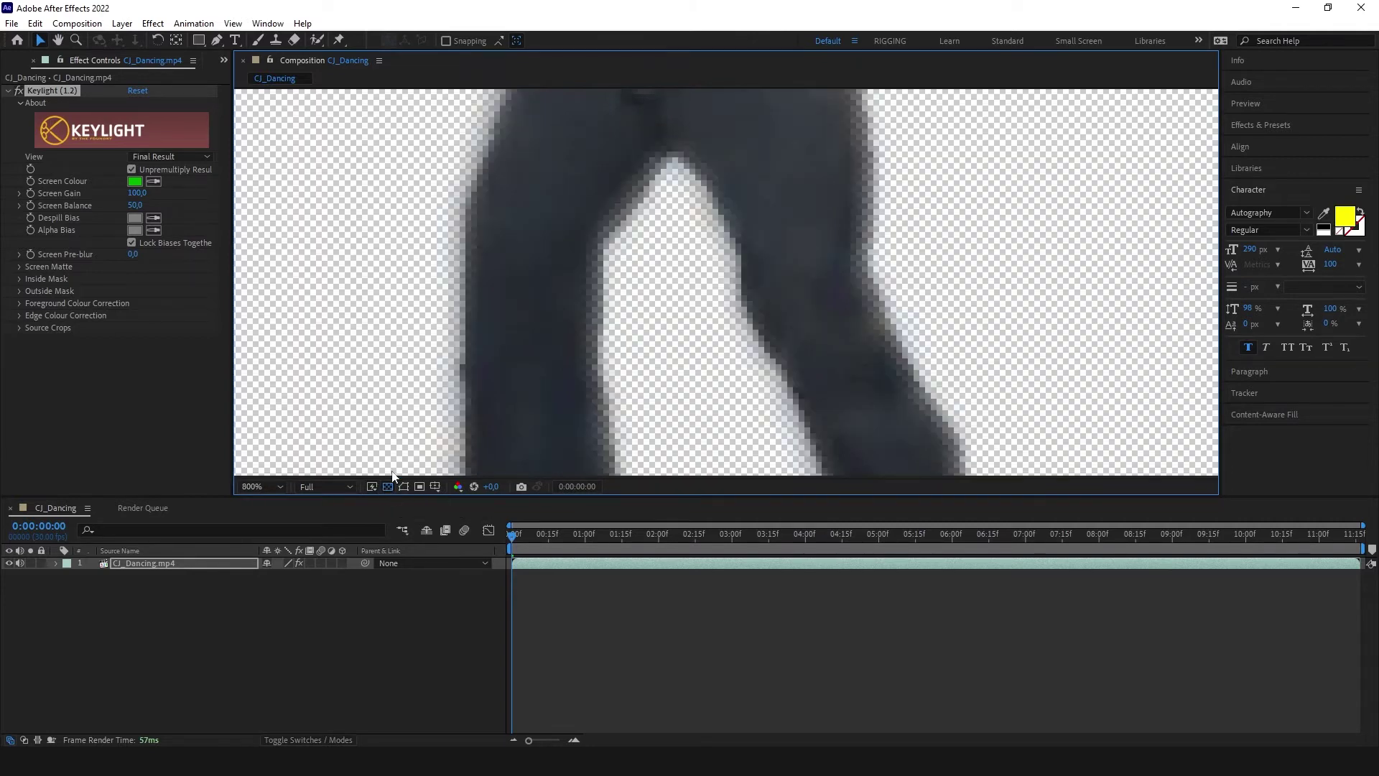
{"action": "scroll", "coordinate": [491, 283], "scroll_direction": "down", "scroll_amount": 5}
{"action": "scroll", "coordinate": [546, 263], "scroll_direction": "up", "scroll_amount": 2}
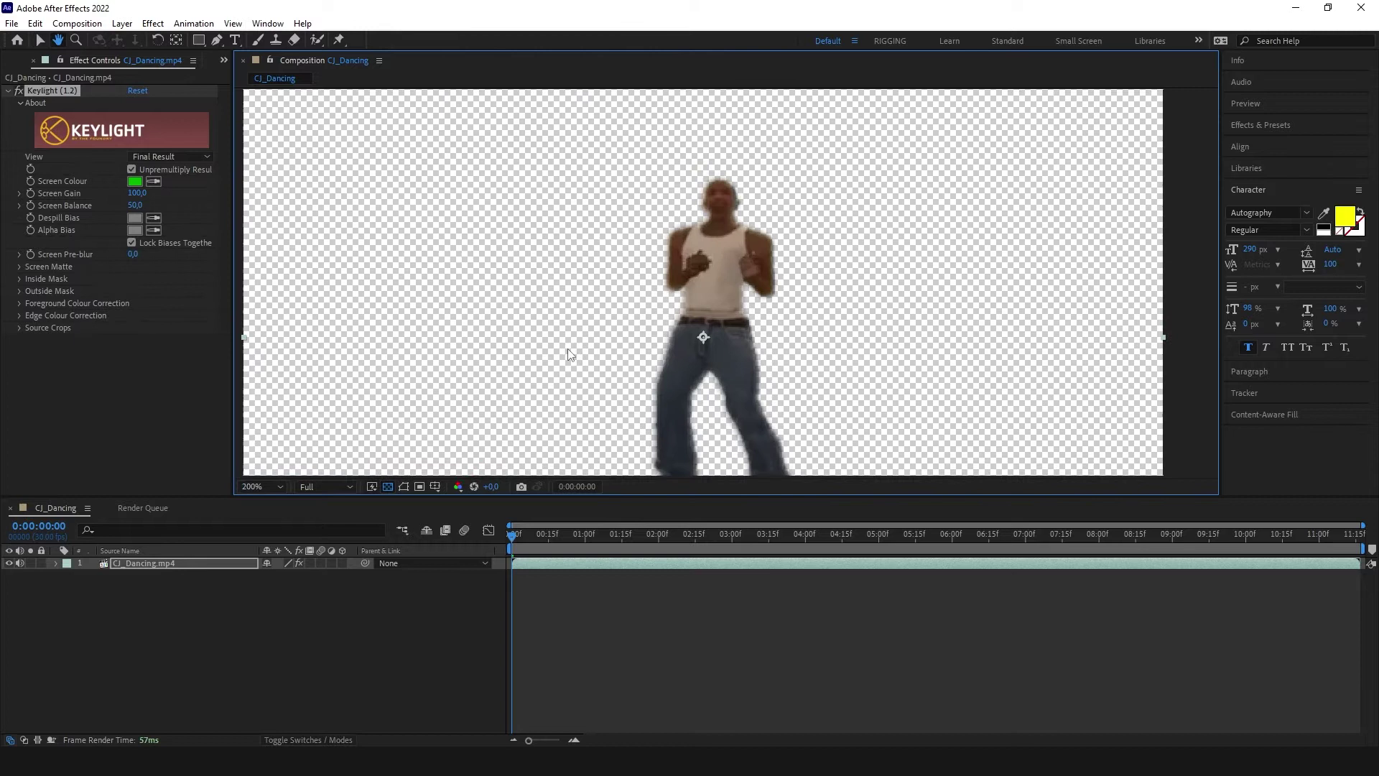
{"action": "left_click", "coordinate": [616, 535]}
{"action": "left_click_drag", "start_coordinate": [651, 535], "coordinate": [1322, 568]}
{"action": "left_click_drag", "start_coordinate": [1209, 574], "coordinate": [1038, 596]}
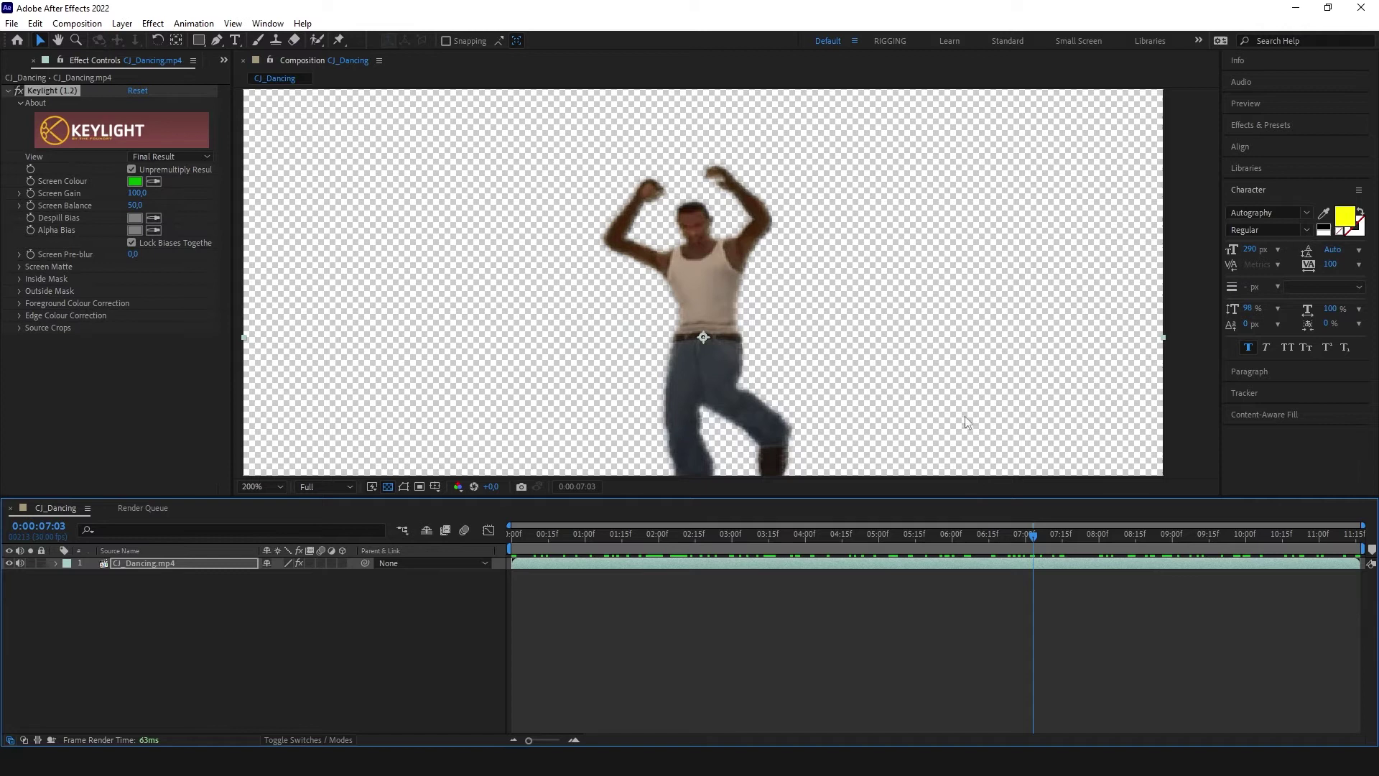
Add the CJ_Dancing composition to the Render Queue and accept its render settings
{"action": "left_click", "coordinate": [11, 24]}
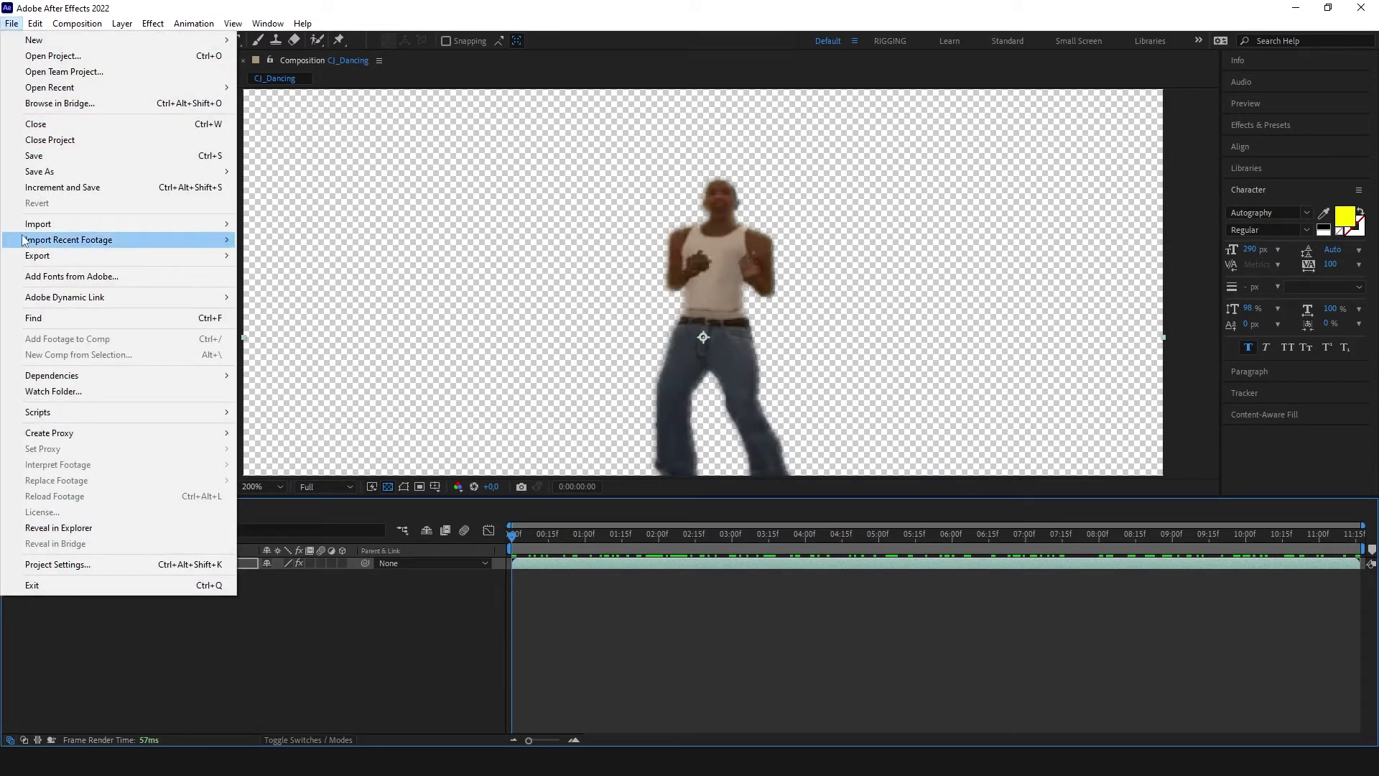
{"action": "mouse_move", "coordinate": [36, 259]}
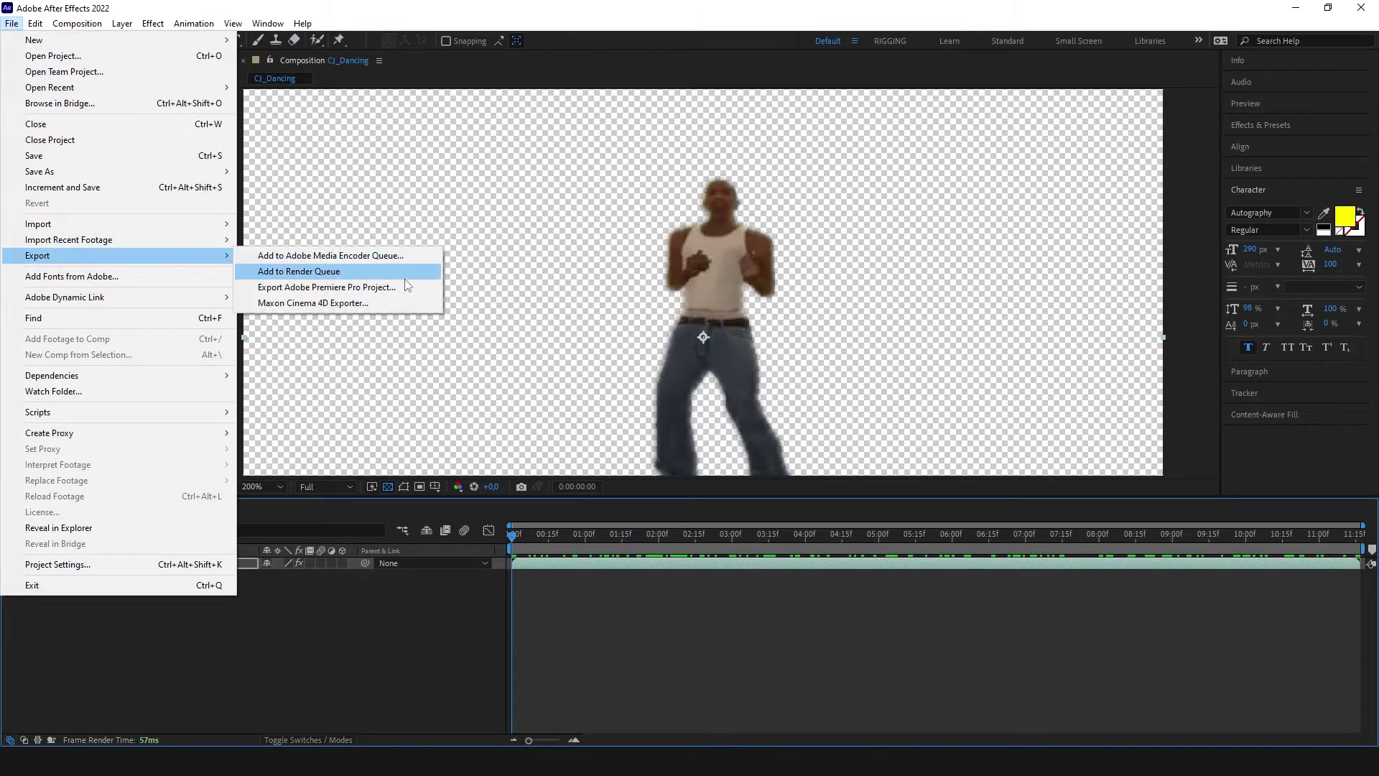
{"action": "left_click", "coordinate": [305, 271]}
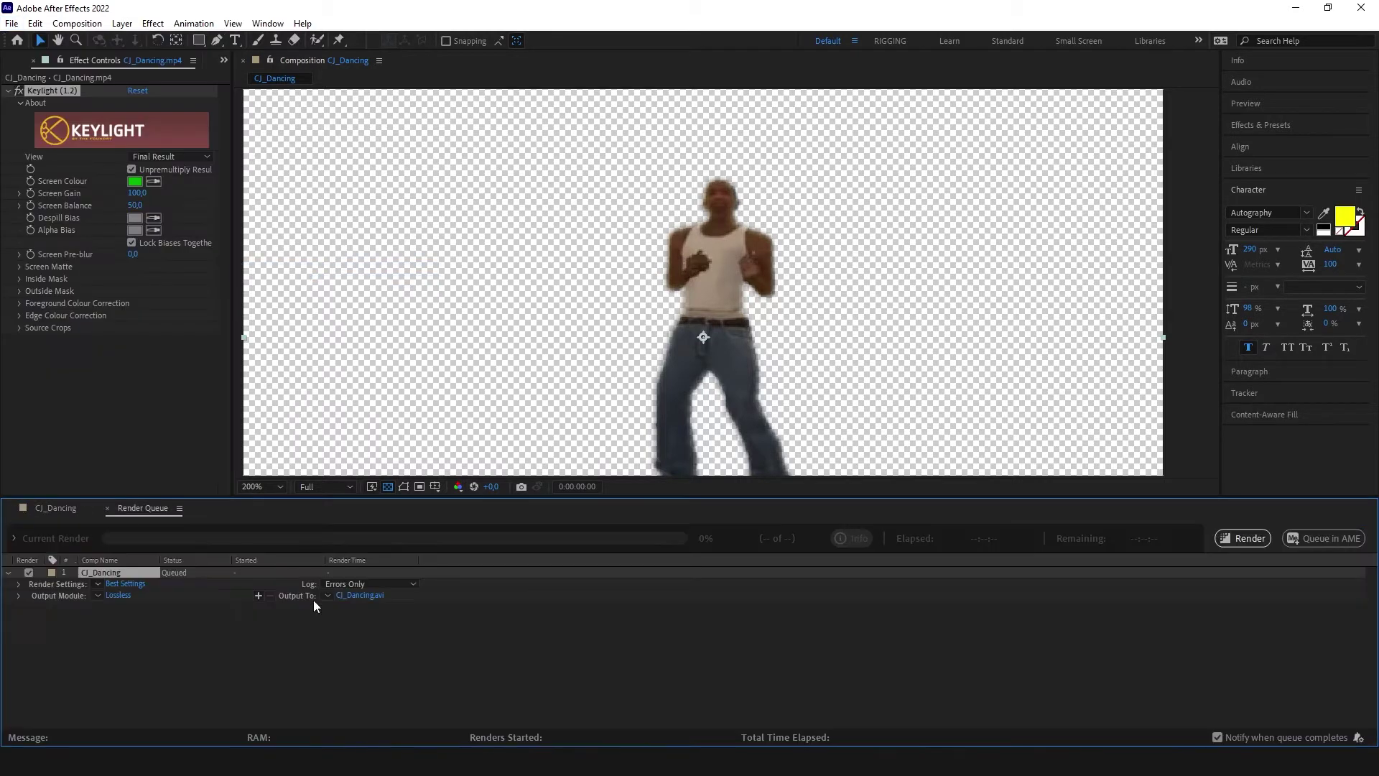
{"action": "left_click", "coordinate": [126, 584]}
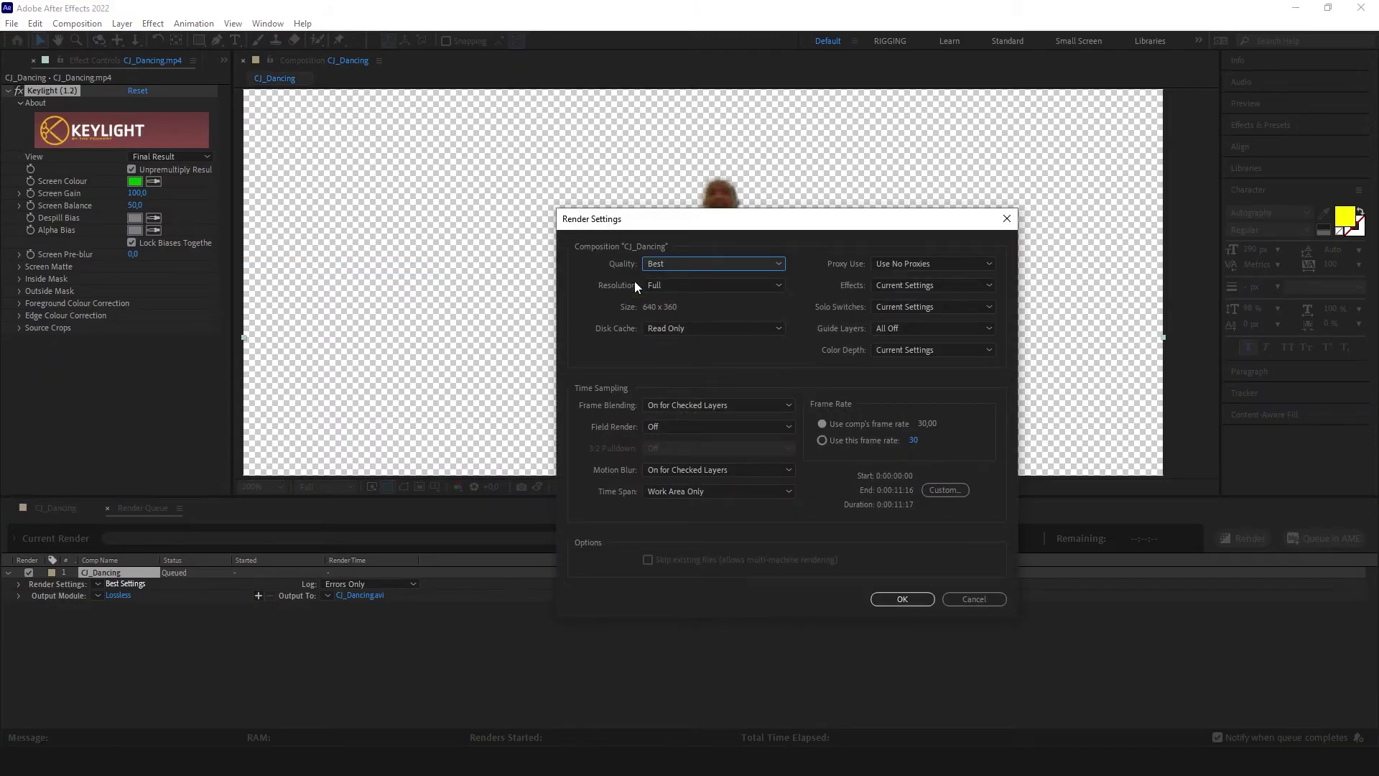
{"action": "left_click", "coordinate": [902, 599]}
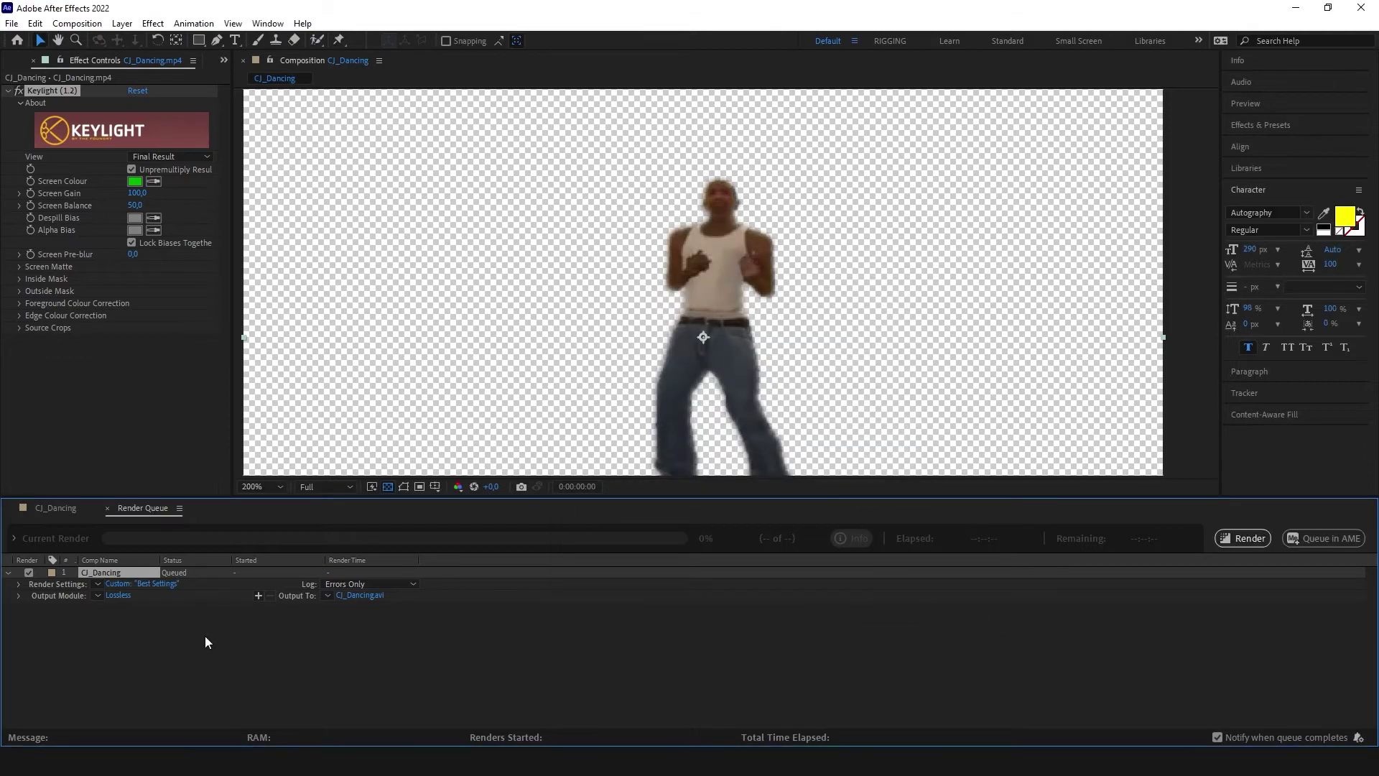
Set the Output Module to QuickTime with RGB + Alpha channels
{"action": "left_click", "coordinate": [112, 595]}
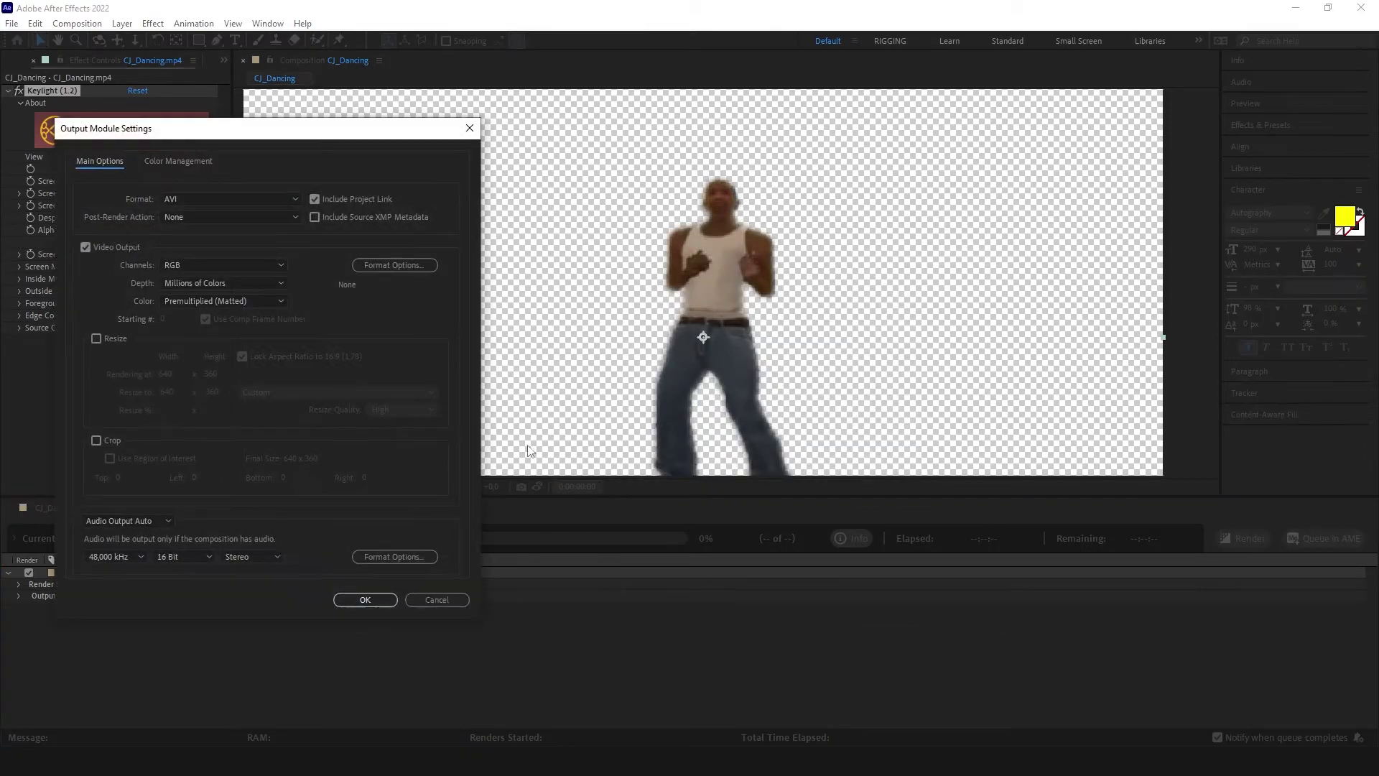
{"action": "left_click", "coordinate": [178, 198]}
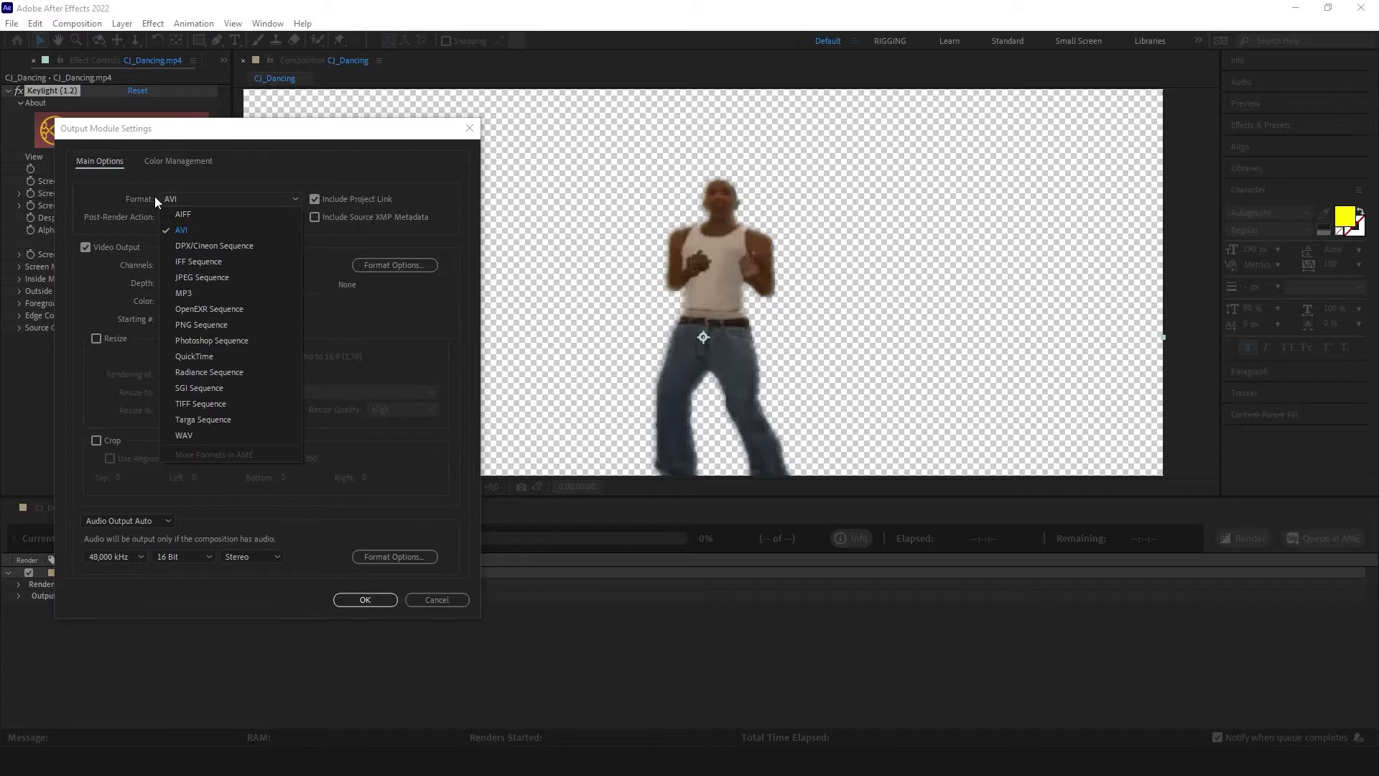
{"action": "left_click", "coordinate": [199, 356]}
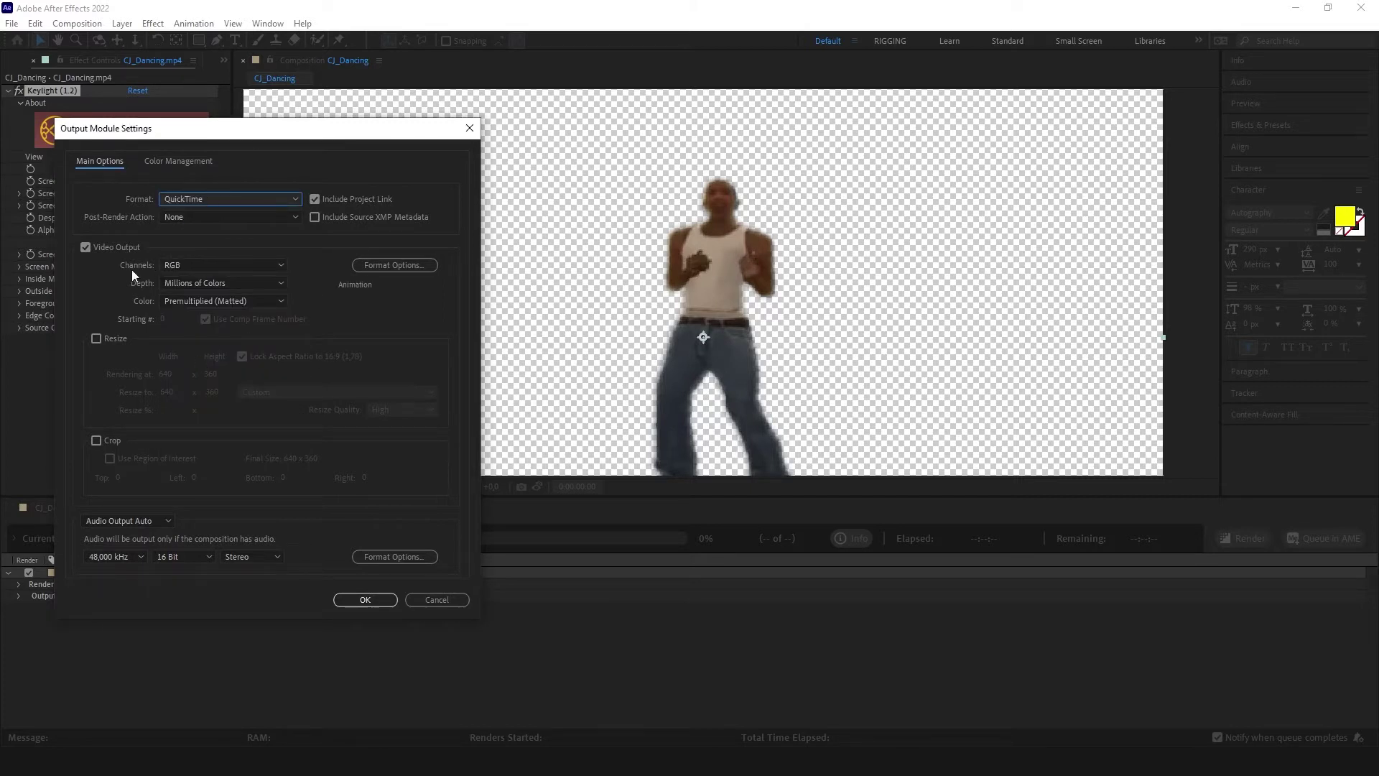
{"action": "left_click", "coordinate": [195, 264]}
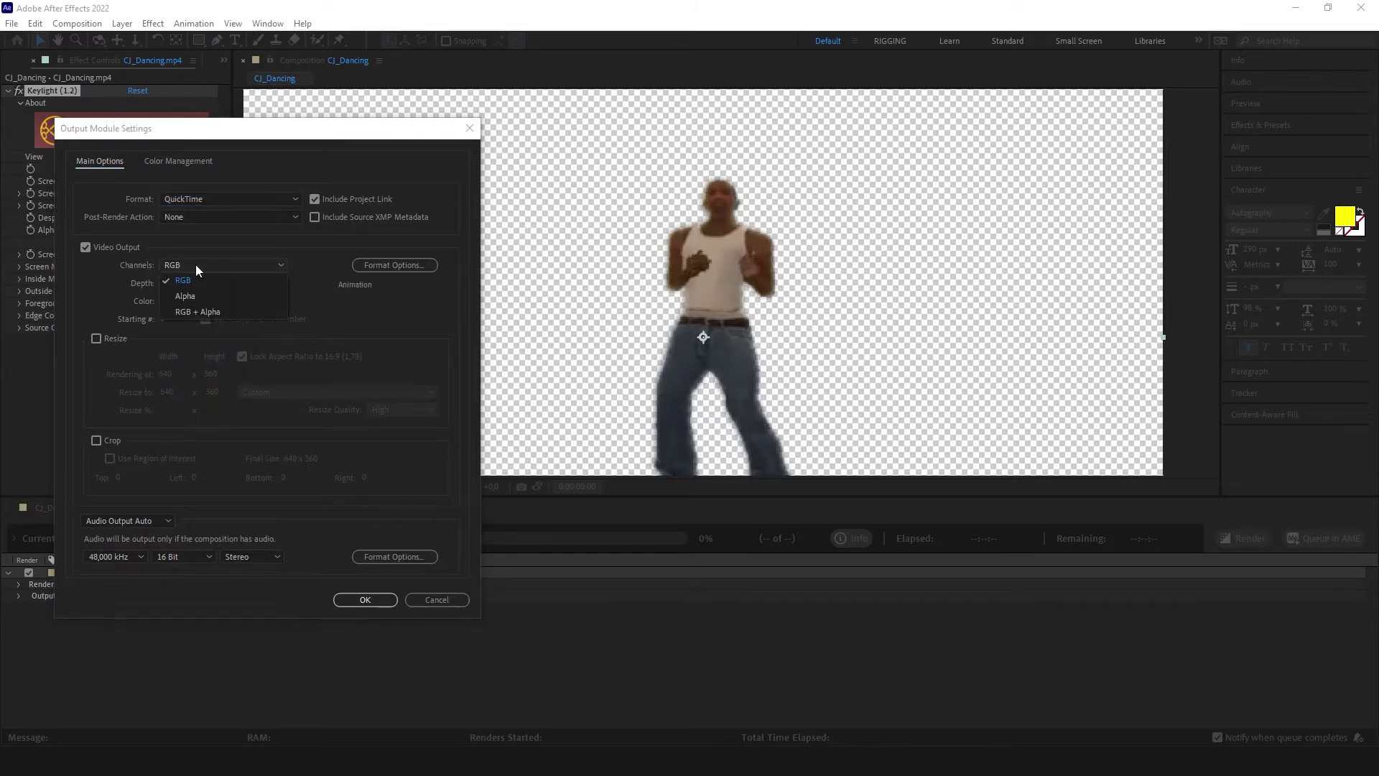
{"action": "left_click", "coordinate": [185, 313]}
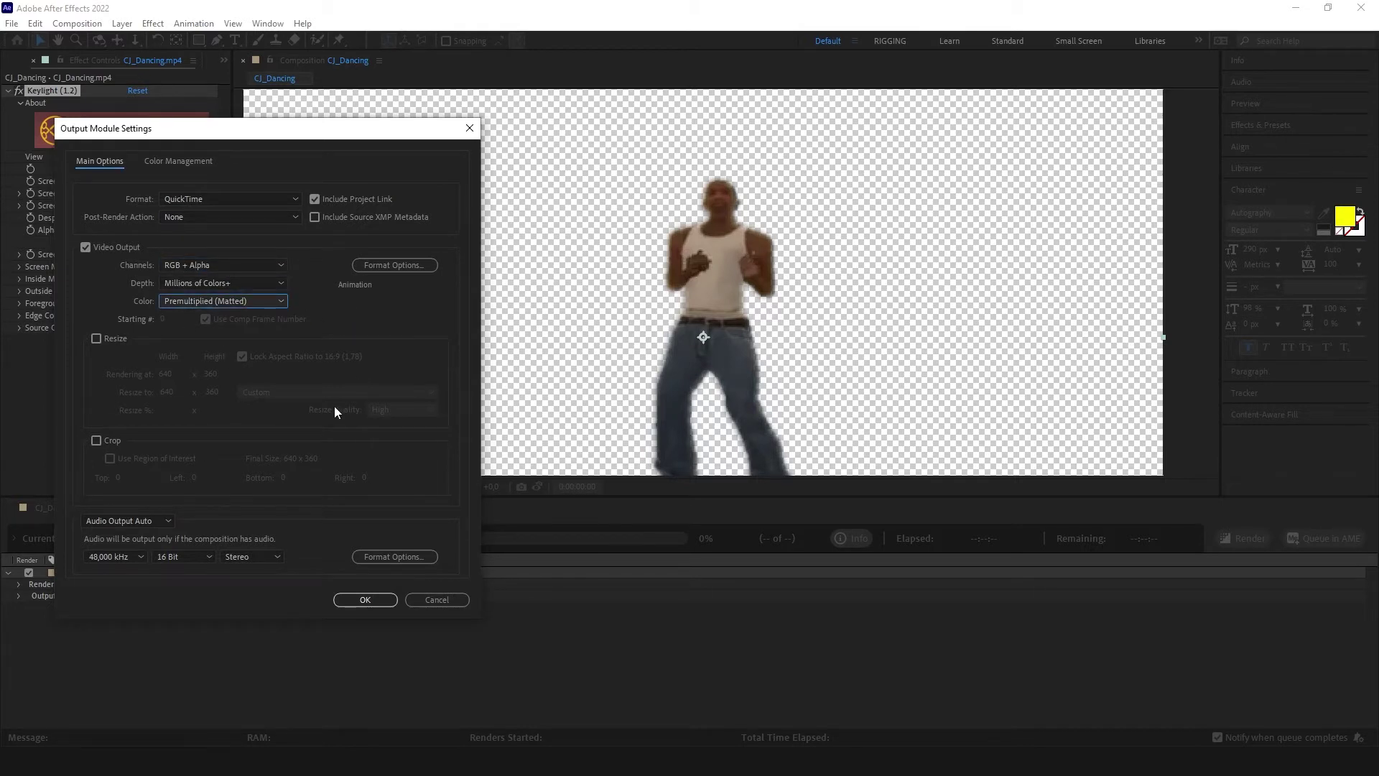
{"action": "left_click", "coordinate": [364, 601]}
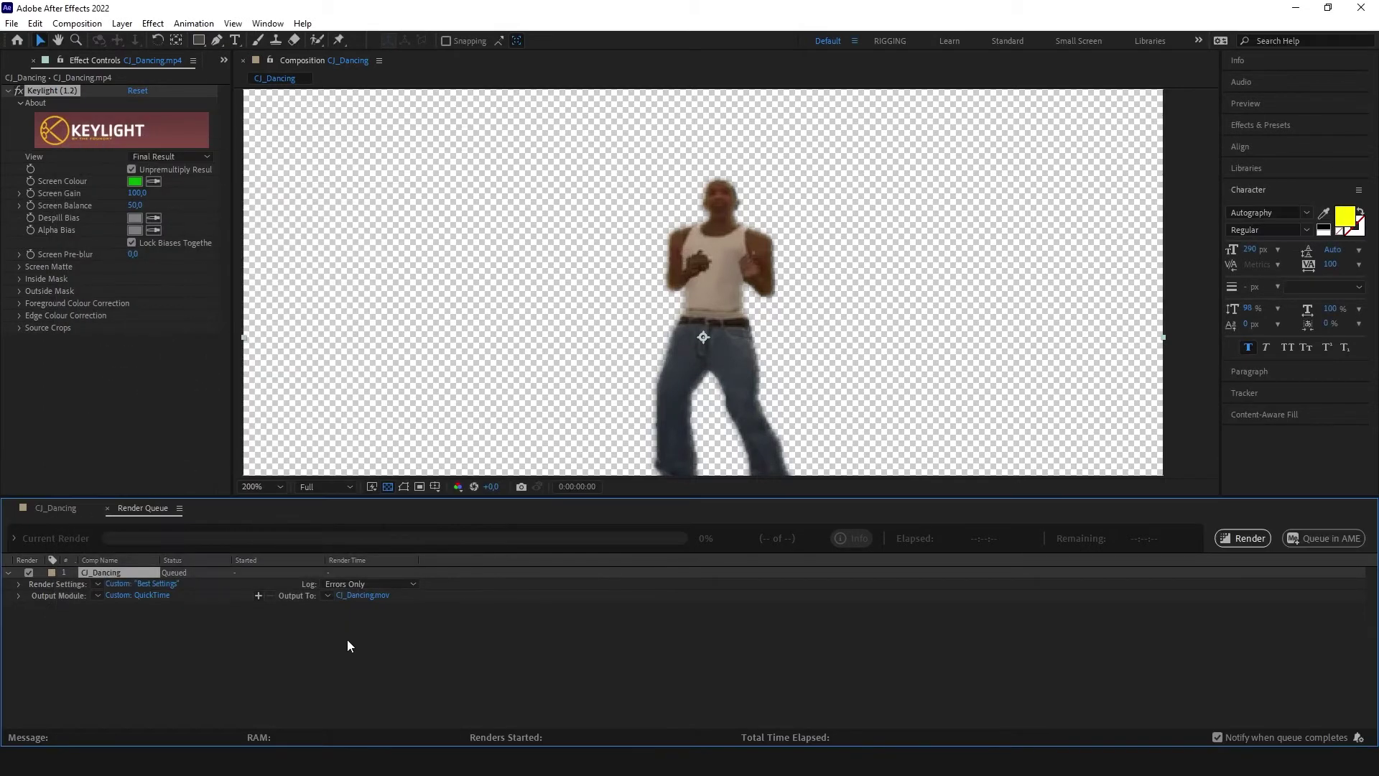
Save the output as CJ_Dancing.mov in the mov folder and render it
{"action": "left_click", "coordinate": [354, 594]}
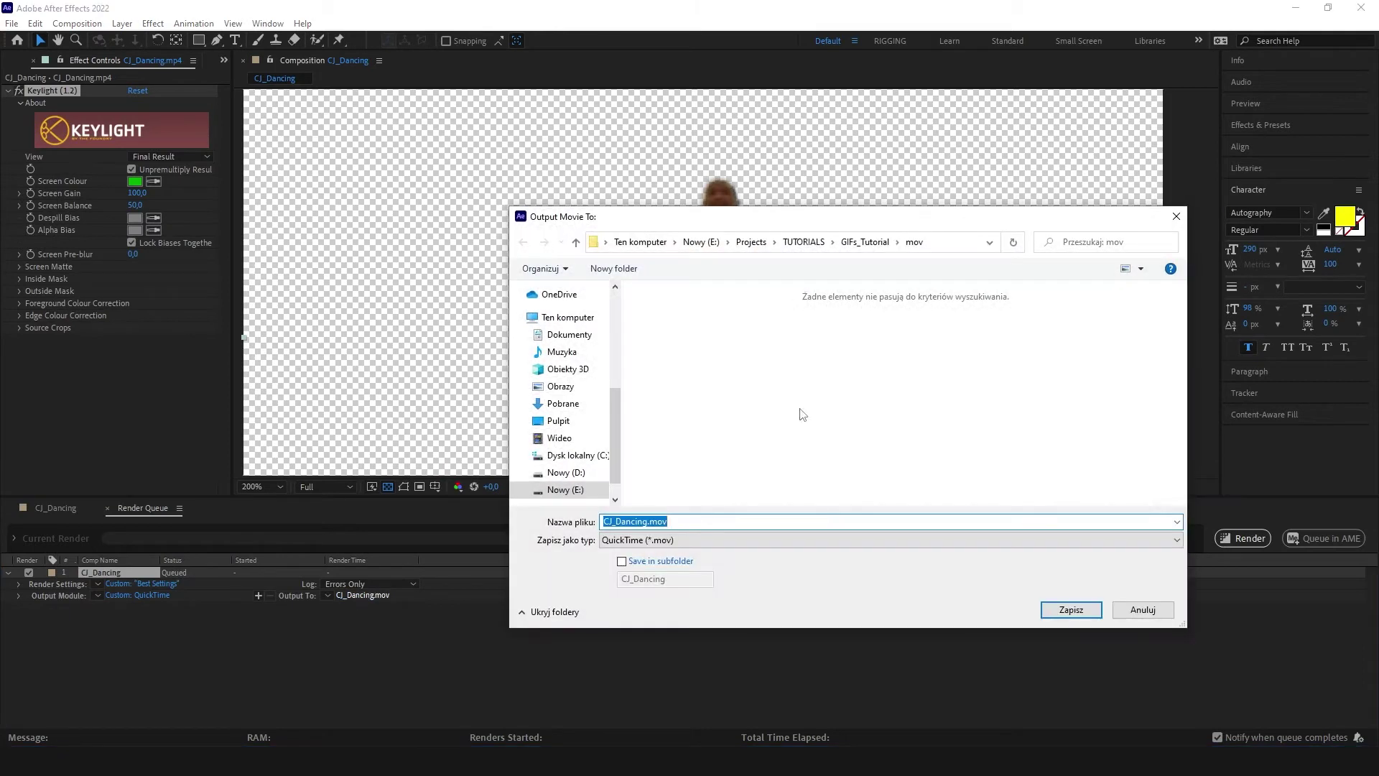
{"action": "key", "text": "Tab"}
{"action": "left_click", "coordinate": [1071, 610]}
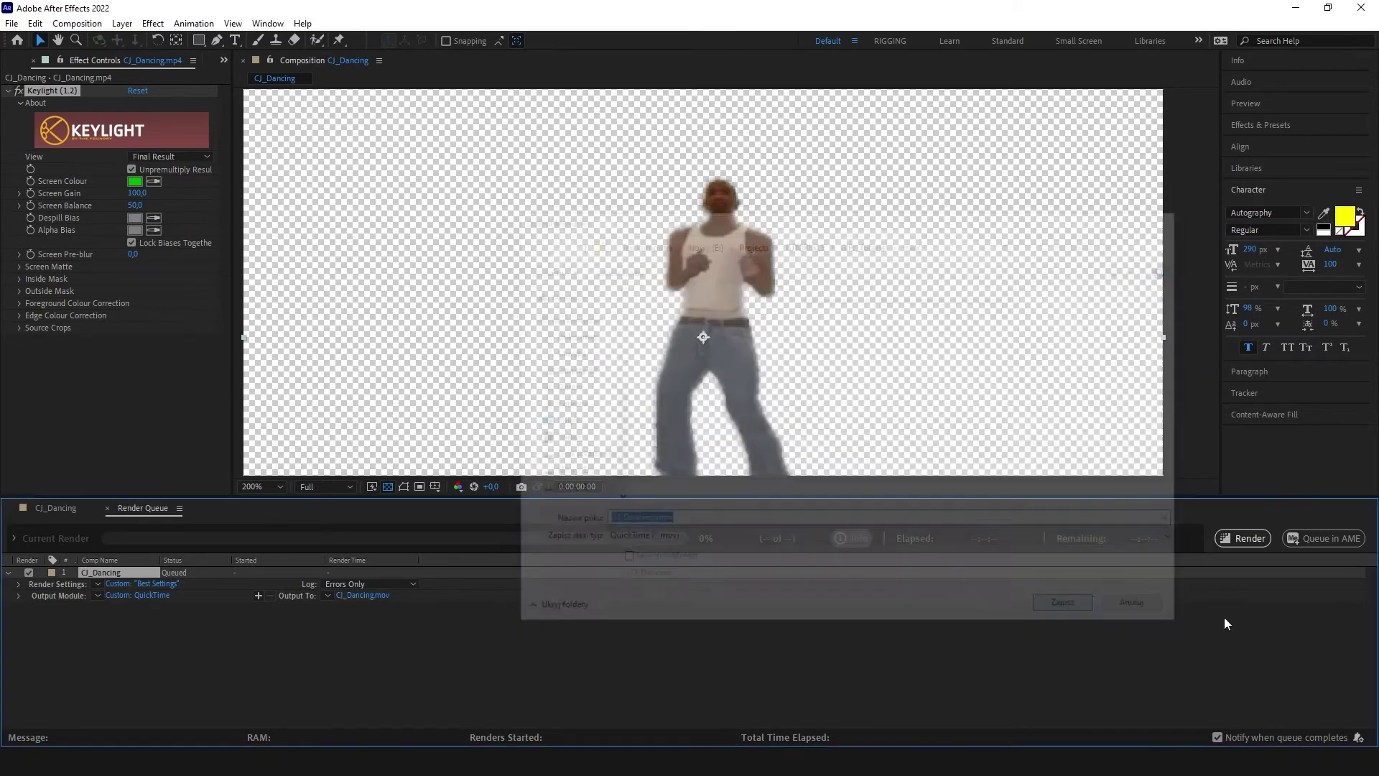
{"action": "left_click", "coordinate": [1250, 539]}
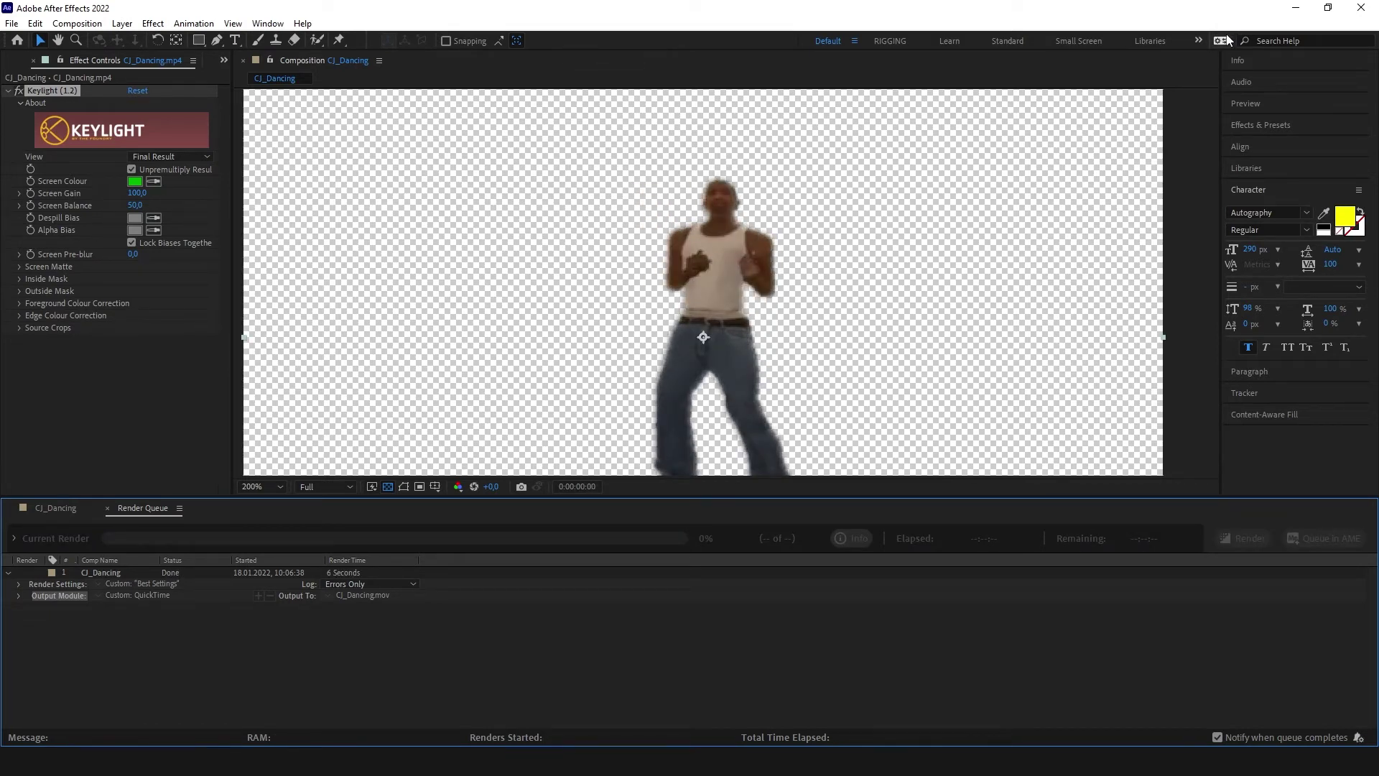
Minimize After Effects, open CJ_Dancing.mov in Photoshop and scrub its timeline to check the transparency
{"action": "left_click", "coordinate": [1292, 12]}
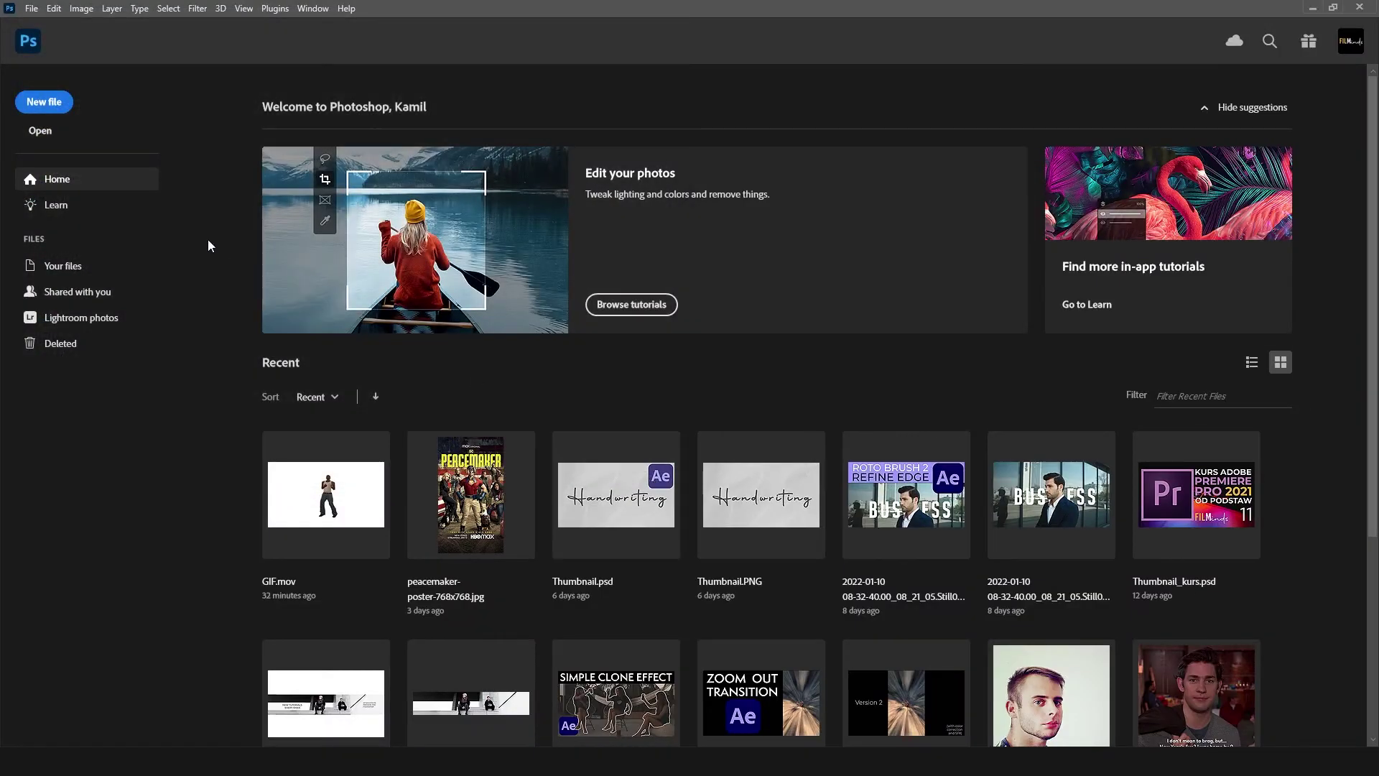
{"action": "left_click", "coordinate": [40, 132]}
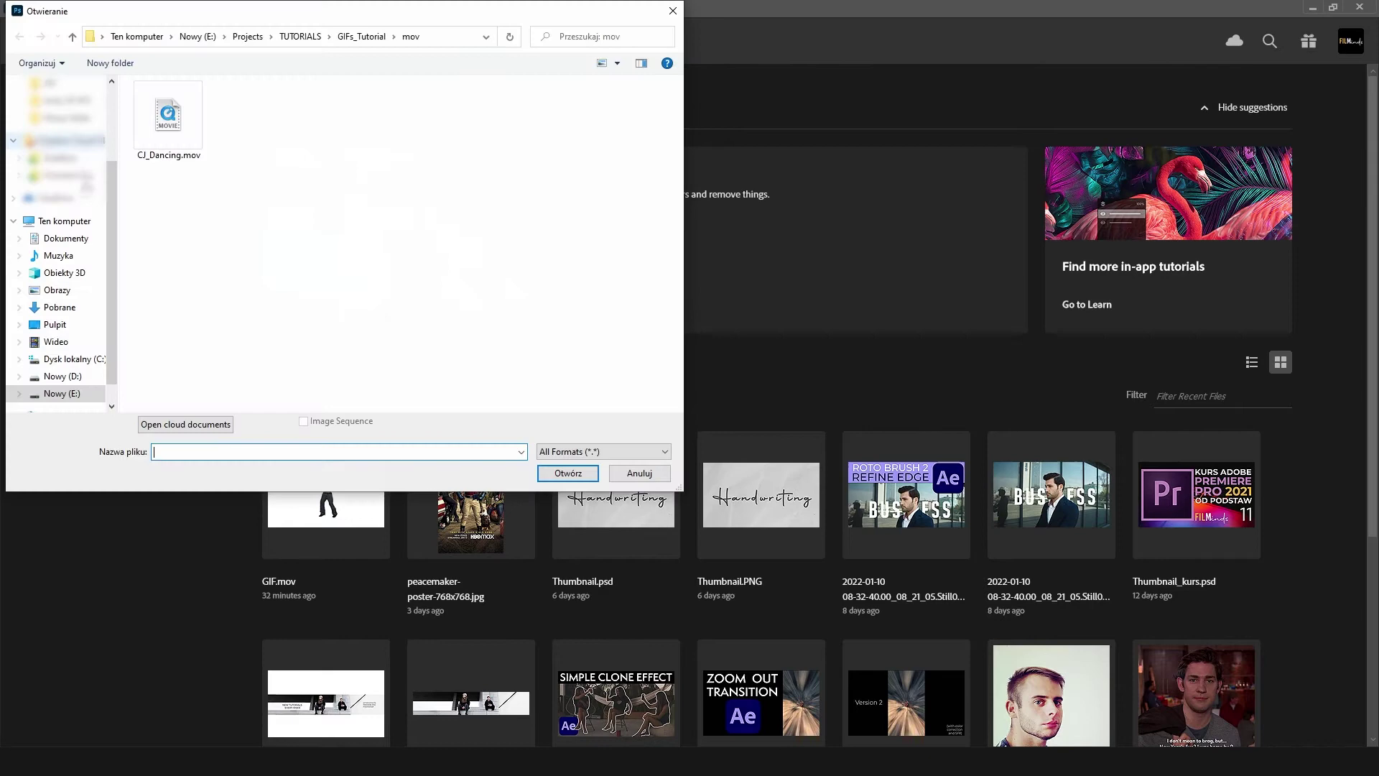
{"action": "left_click", "coordinate": [176, 114]}
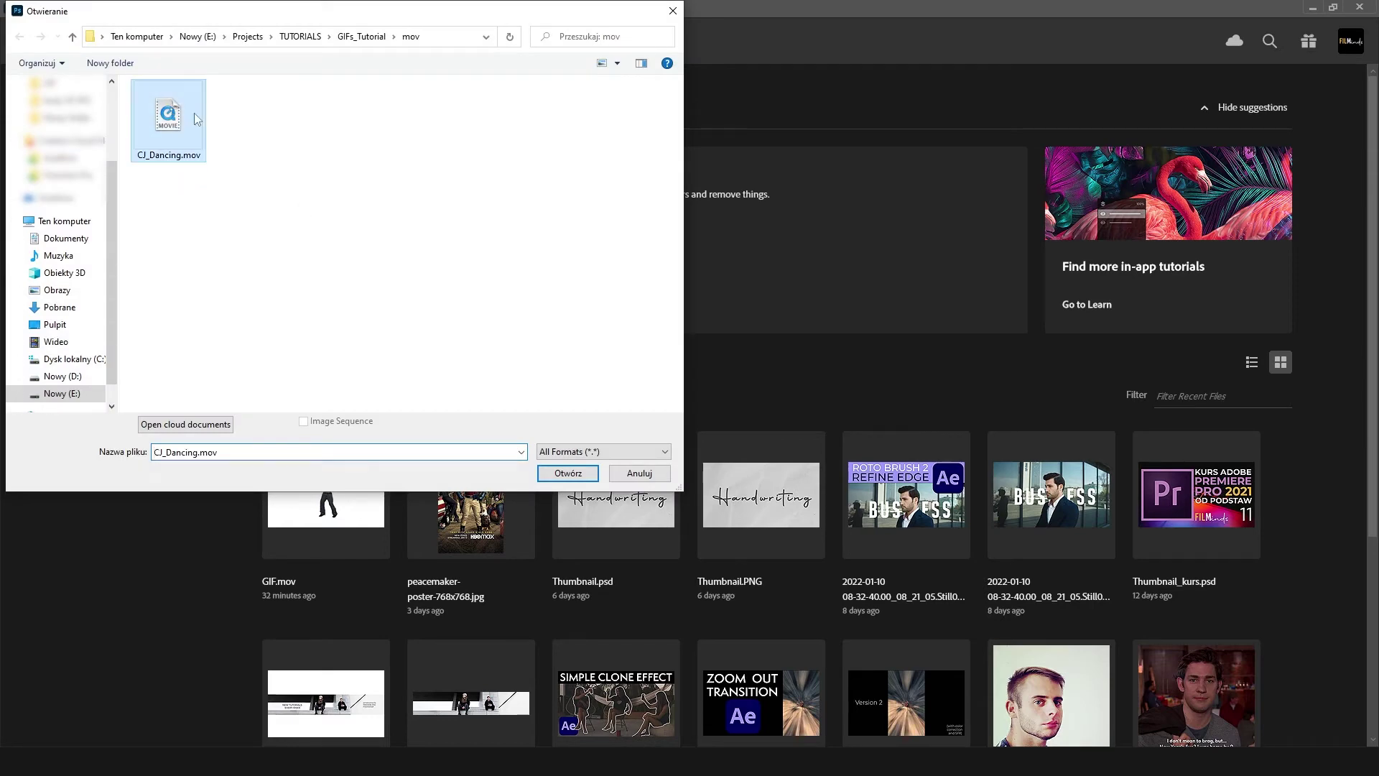
{"action": "left_click", "coordinate": [568, 473]}
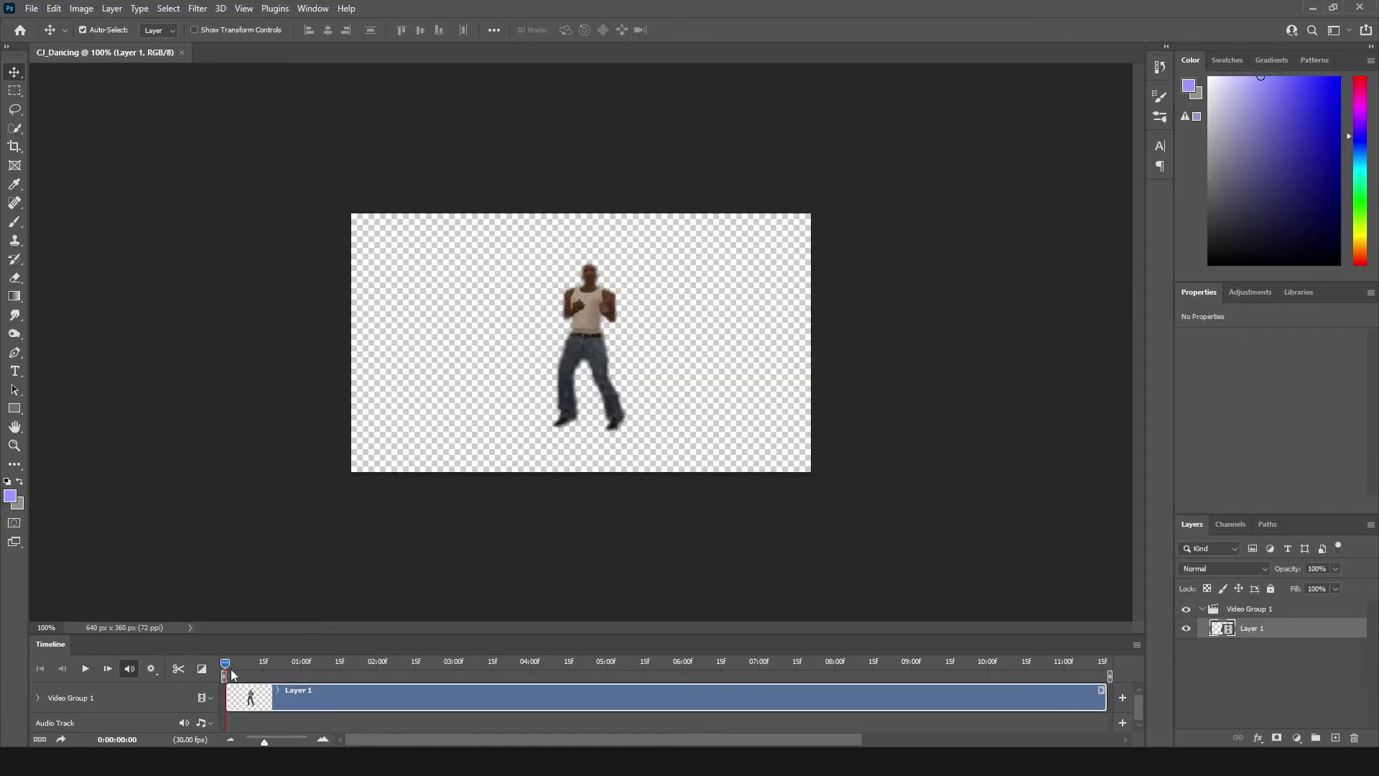
{"action": "left_click_drag", "start_coordinate": [229, 670], "coordinate": [675, 665]}
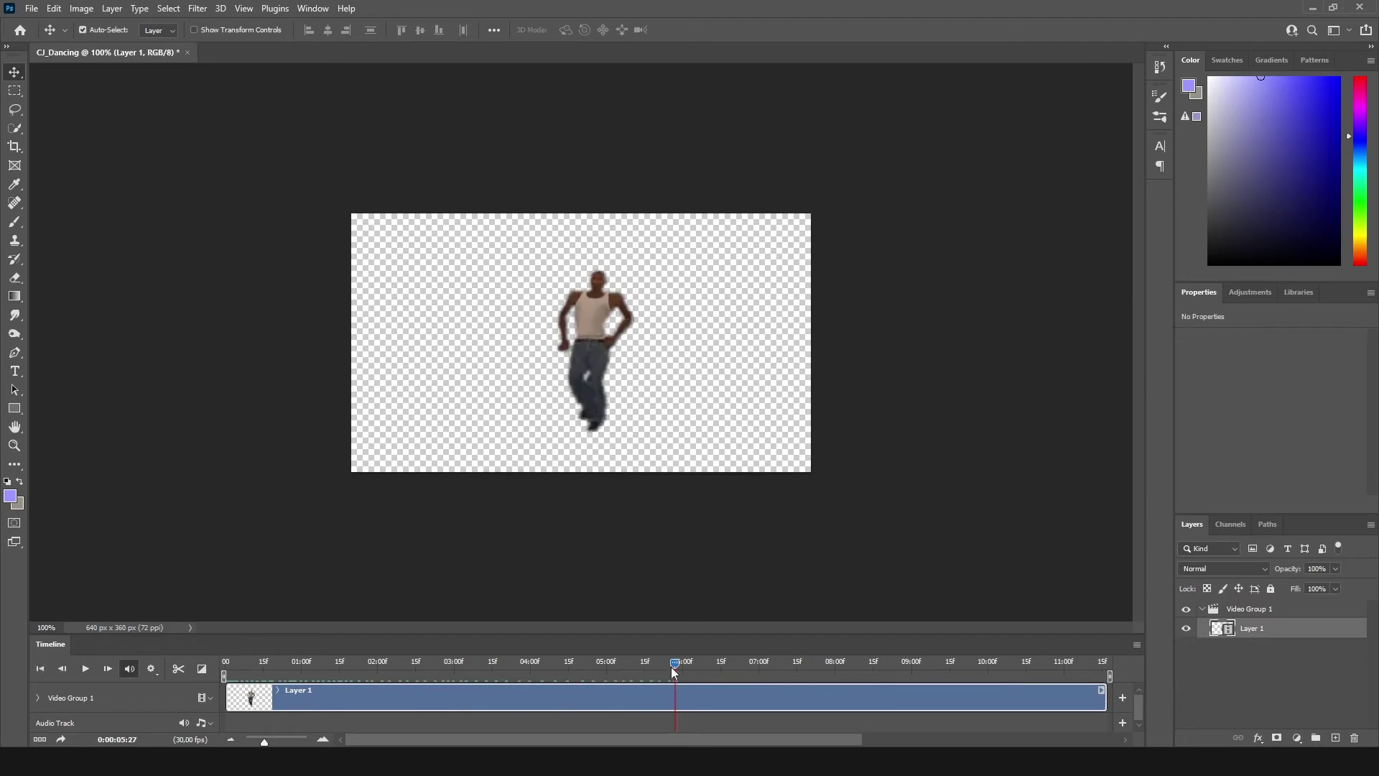
{"action": "left_click_drag", "start_coordinate": [674, 663], "coordinate": [550, 693]}
Open Save for Web (Legacy) with GIF format, comparing the original and optimized previews
{"action": "left_click", "coordinate": [538, 598]}
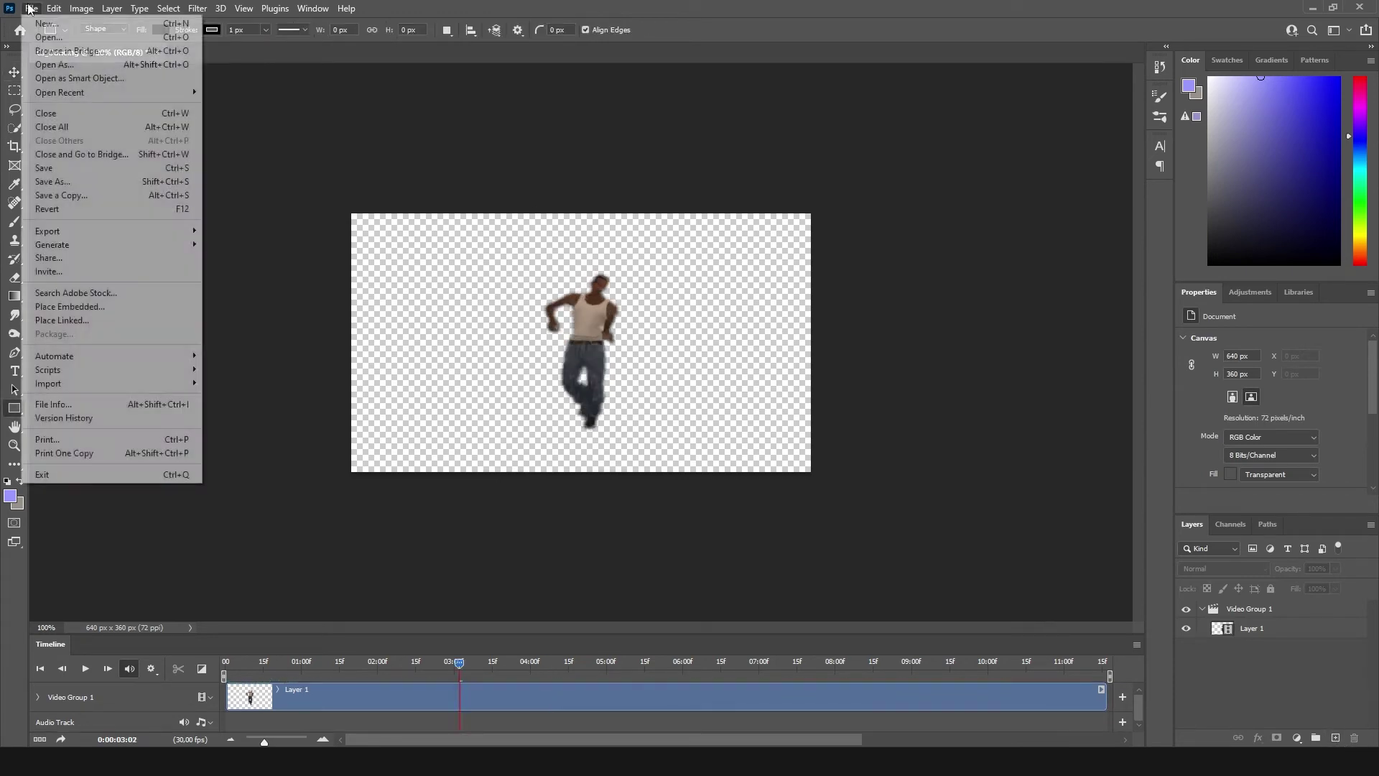
{"action": "mouse_move", "coordinate": [63, 234]}
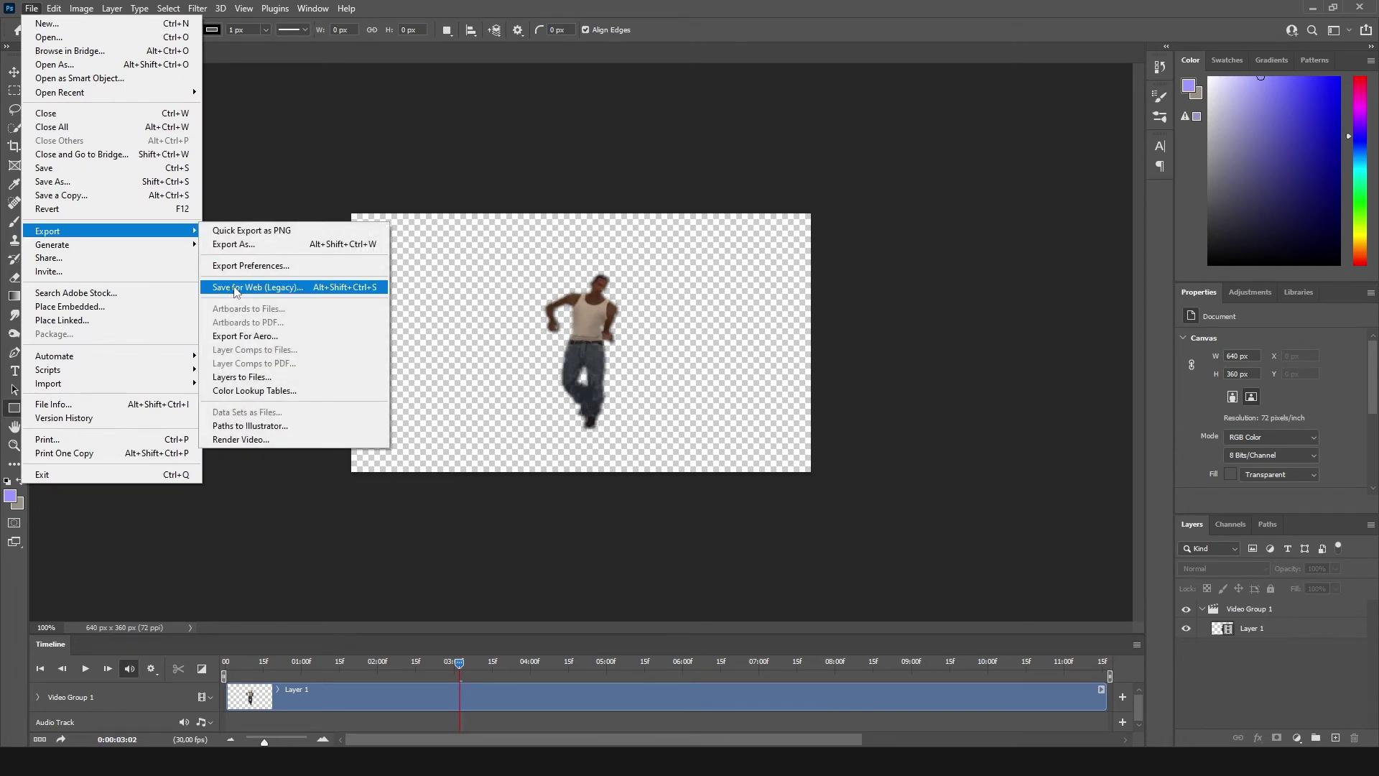
{"action": "left_click", "coordinate": [273, 290]}
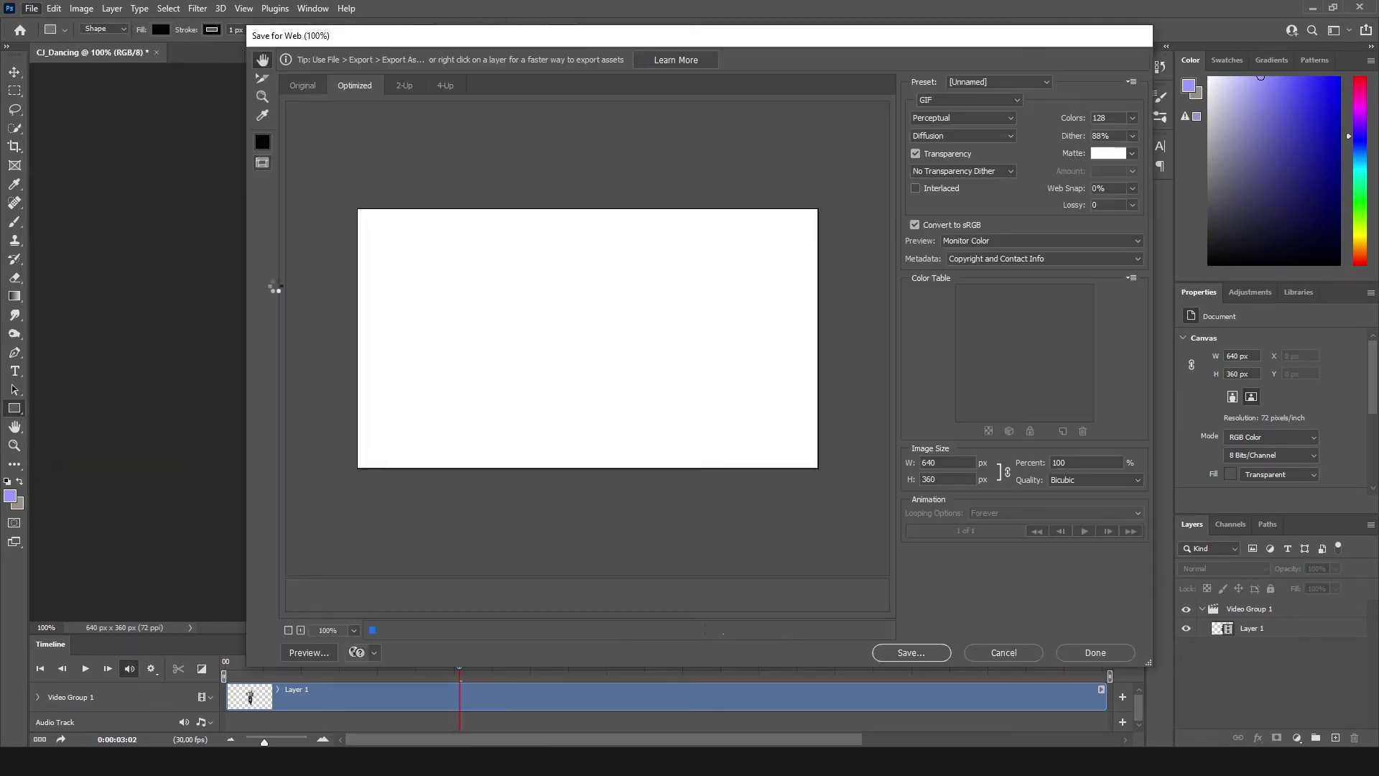
{"action": "left_click", "coordinate": [298, 87]}
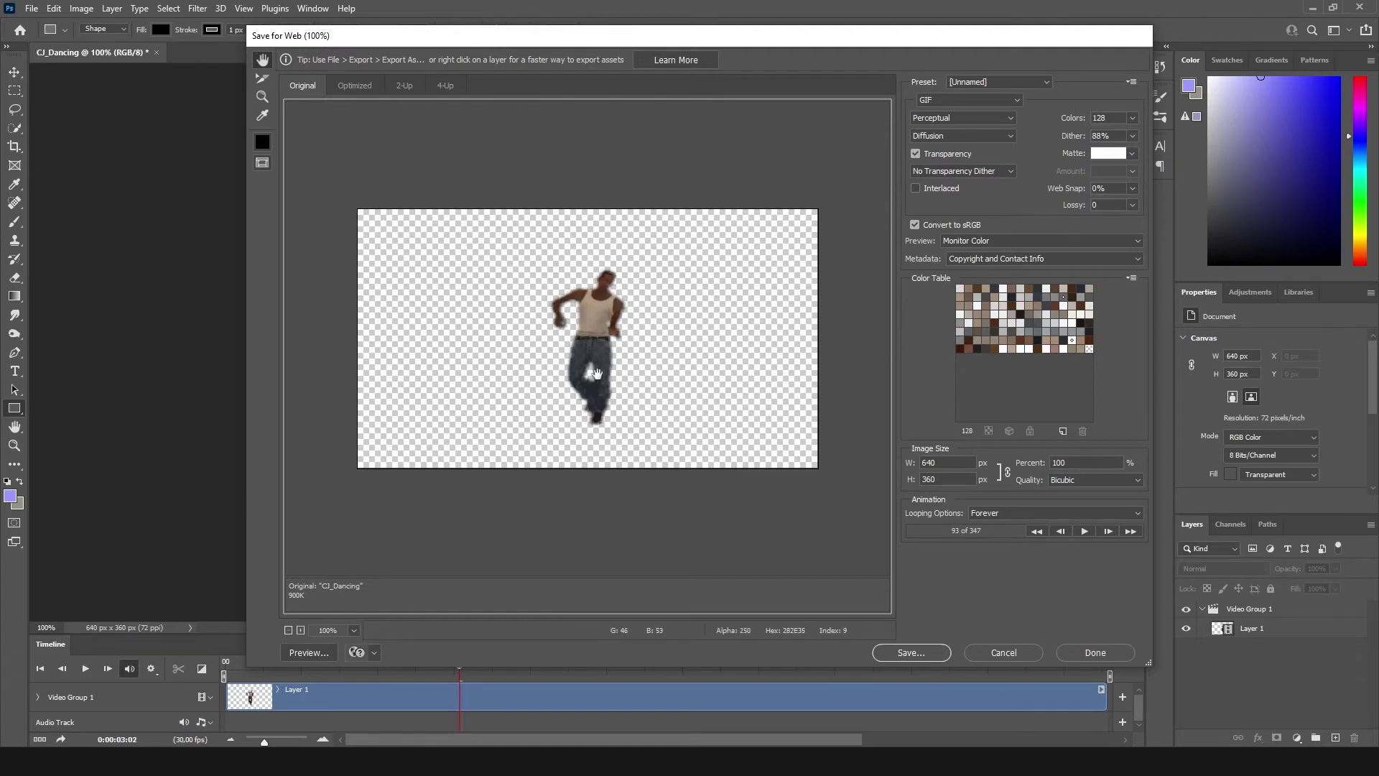
{"action": "left_click", "coordinate": [934, 100]}
{"action": "left_click", "coordinate": [942, 117]}
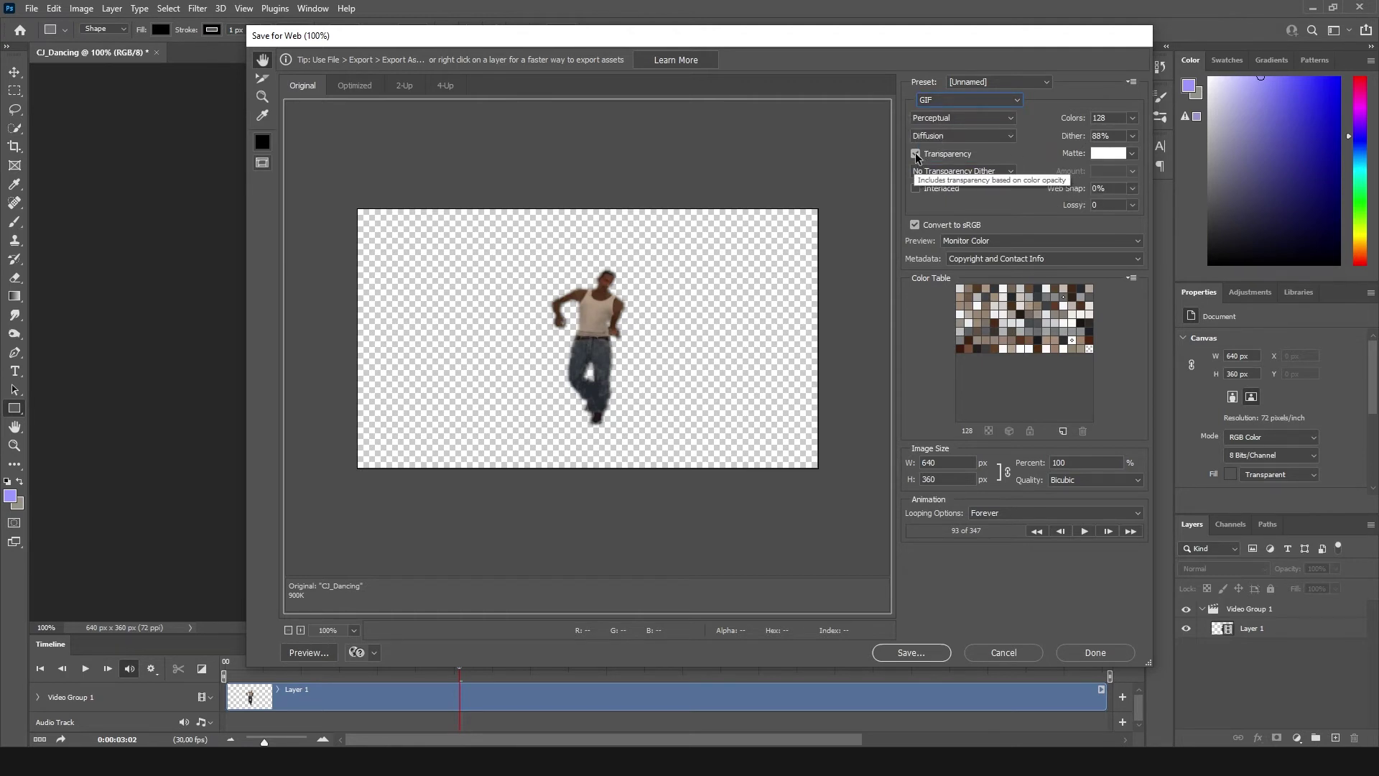
{"action": "left_click", "coordinate": [352, 89]}
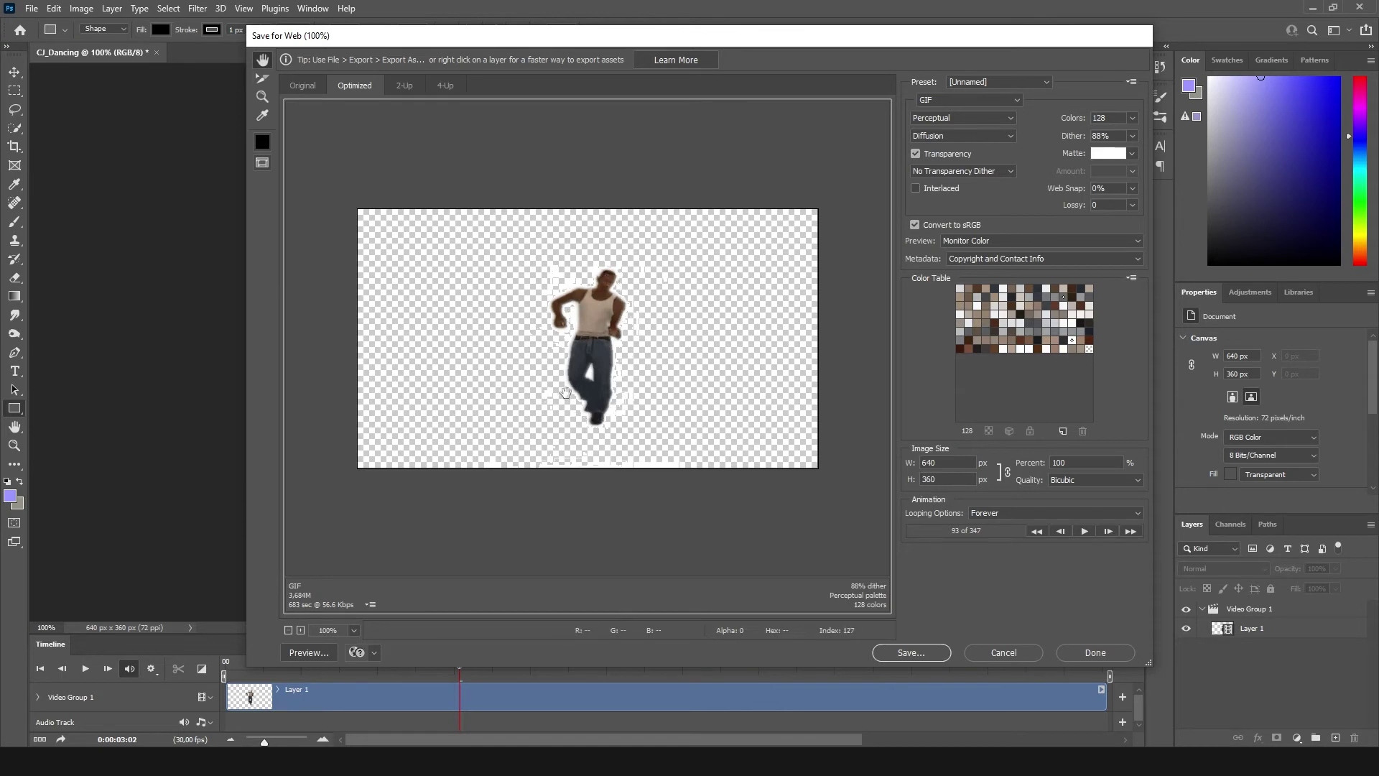
{"action": "left_click", "coordinate": [294, 86]}
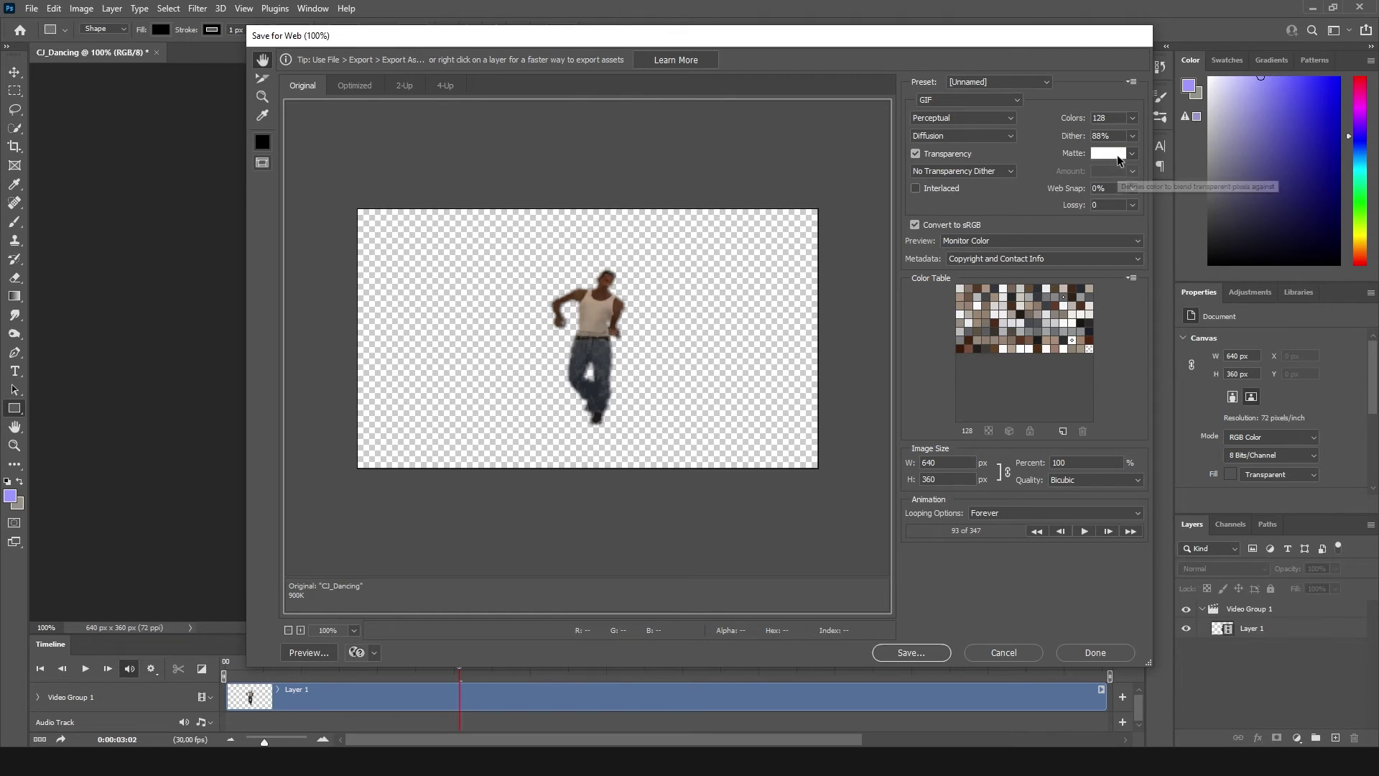
Set the matte to None and save the export as GIF.gif
{"action": "left_click", "coordinate": [1138, 157]}
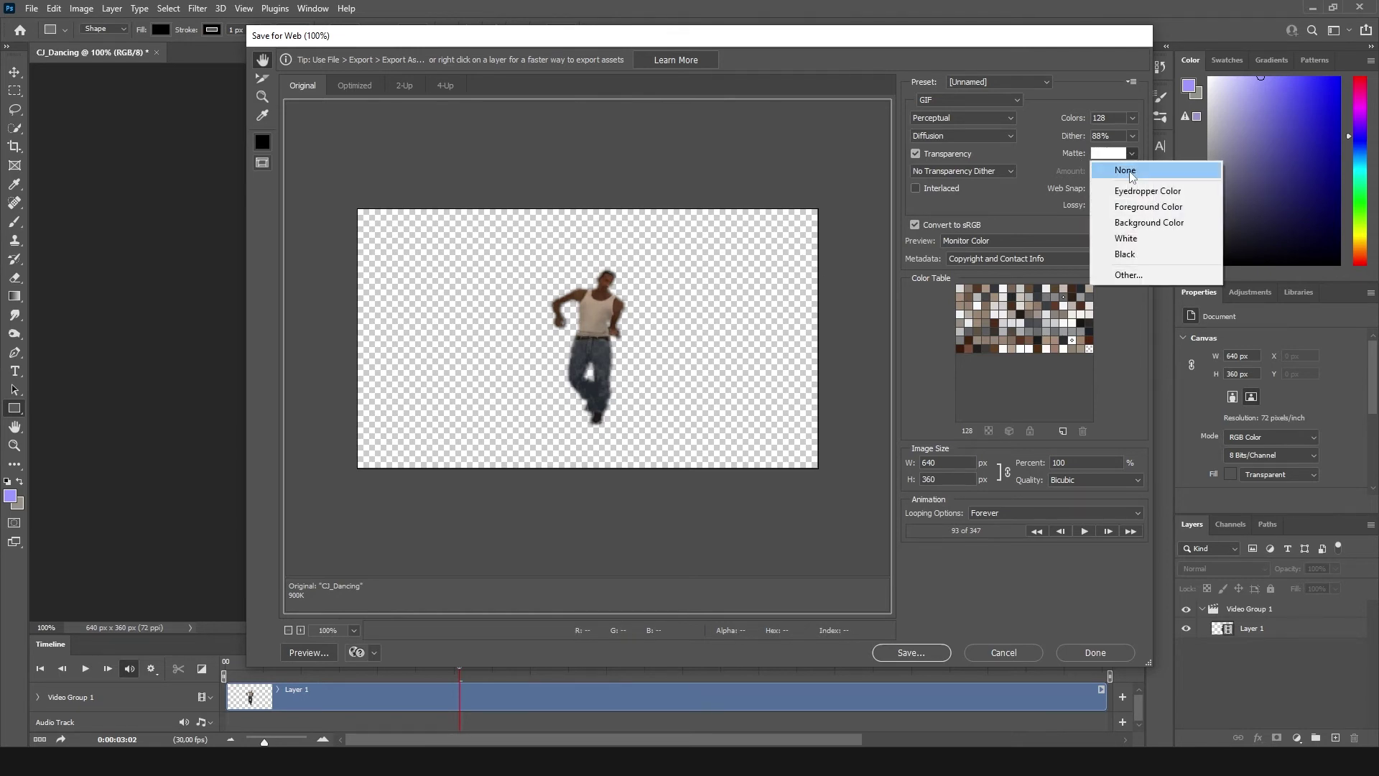
{"action": "left_click", "coordinate": [1128, 170]}
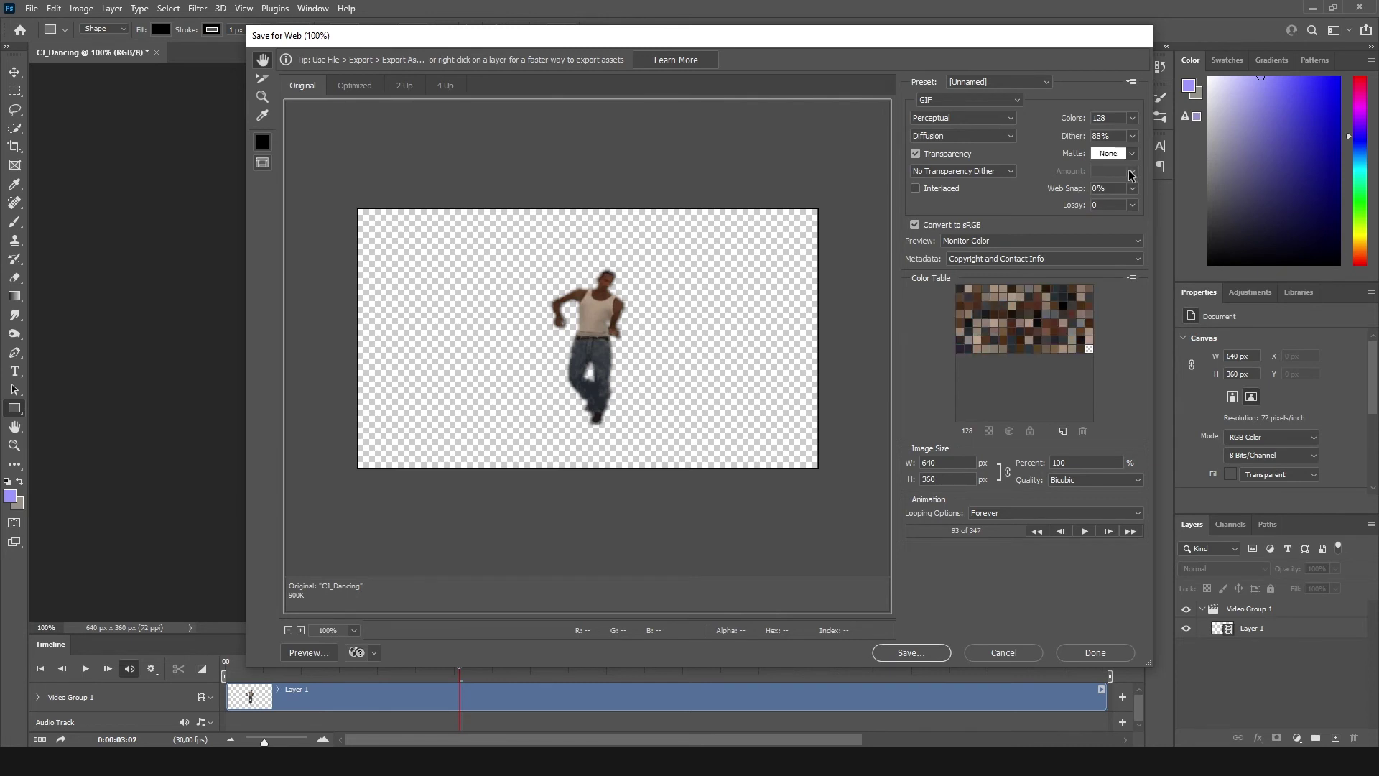
{"action": "left_click", "coordinate": [908, 652]}
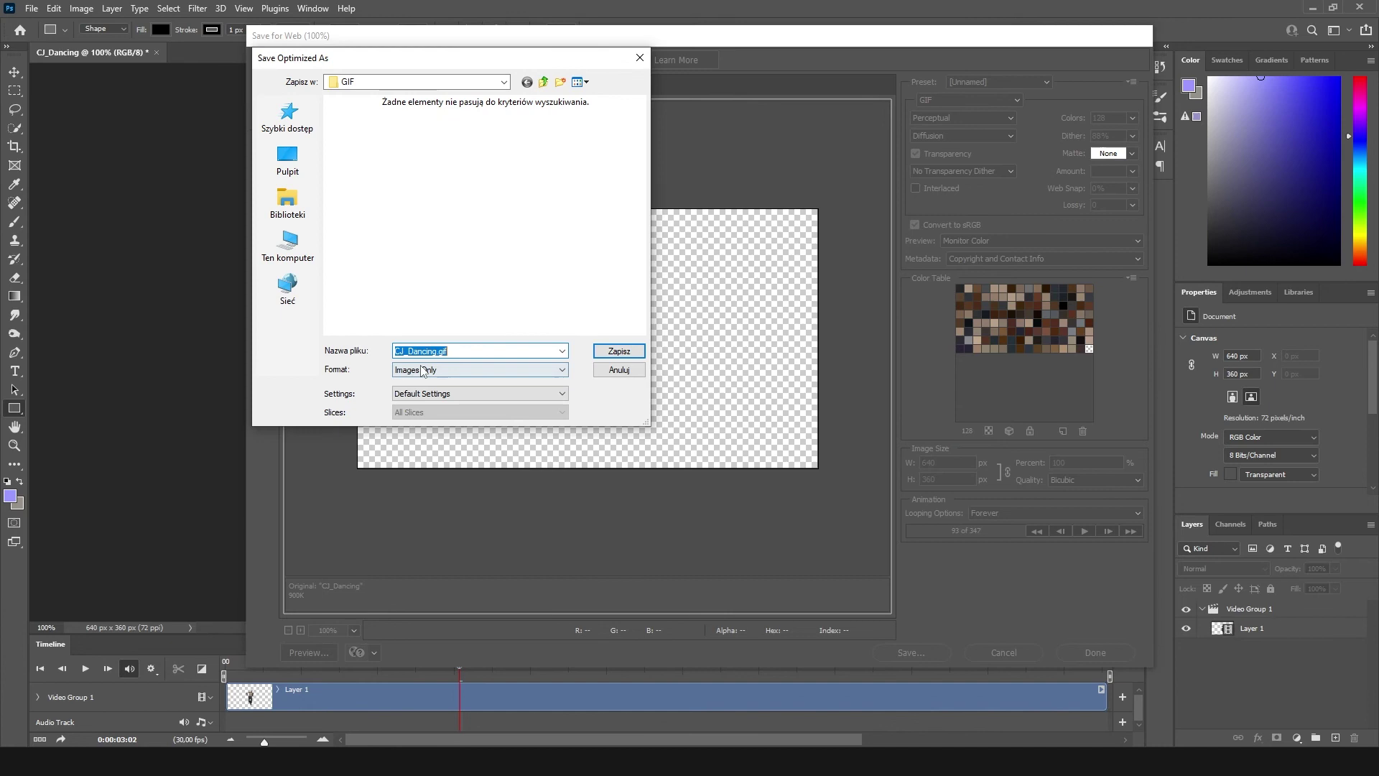
{"action": "left_click", "coordinate": [434, 352]}
{"action": "left_click_drag", "start_coordinate": [434, 352], "coordinate": [346, 349]}
{"action": "type", "text": "GIF"}
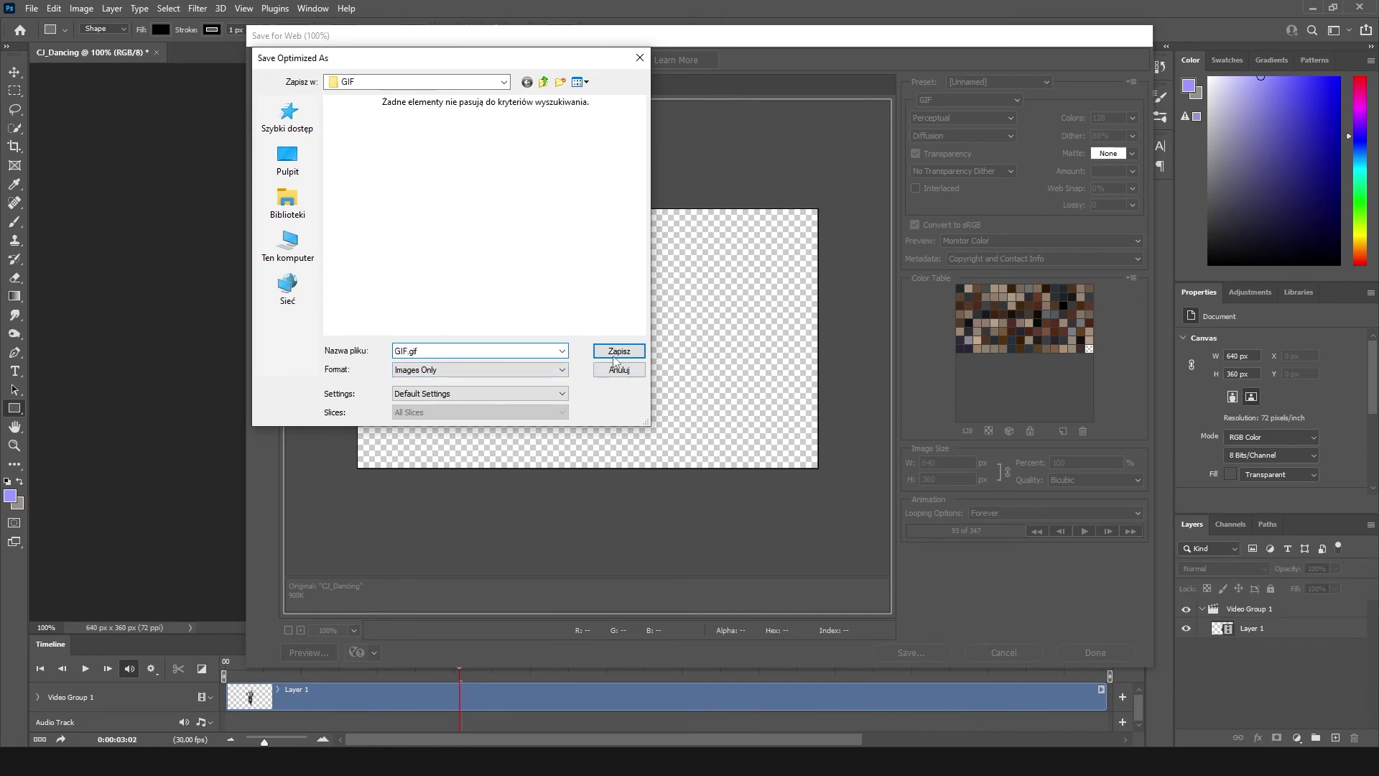
{"action": "left_click", "coordinate": [618, 350]}
Close the export window, open the GIF folder and play GIF.gif in Google Chrome
{"action": "left_click", "coordinate": [1096, 653]}
{"action": "key", "text": "alt+Tab"}
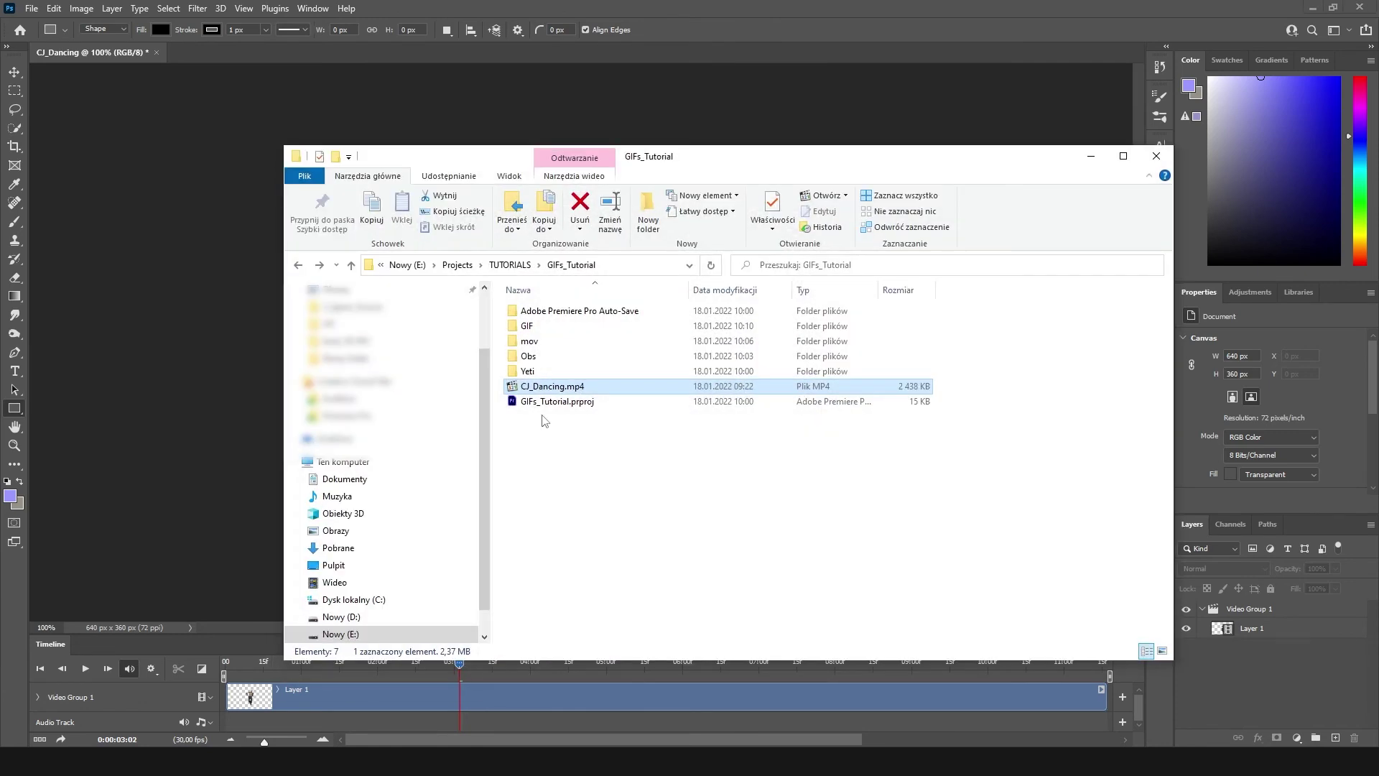
{"action": "left_click", "coordinate": [535, 328]}
{"action": "double_click", "coordinate": [535, 328]}
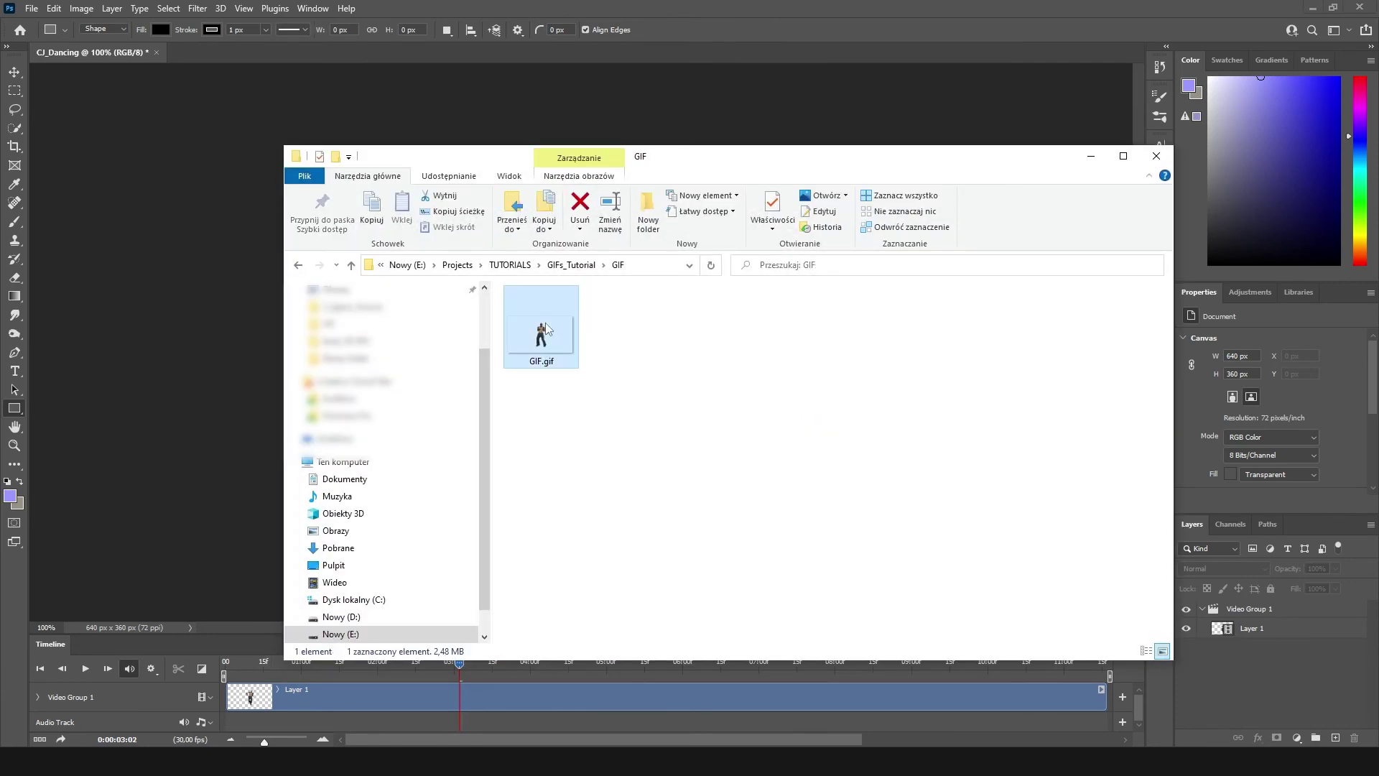
{"action": "right_click", "coordinate": [540, 338]}
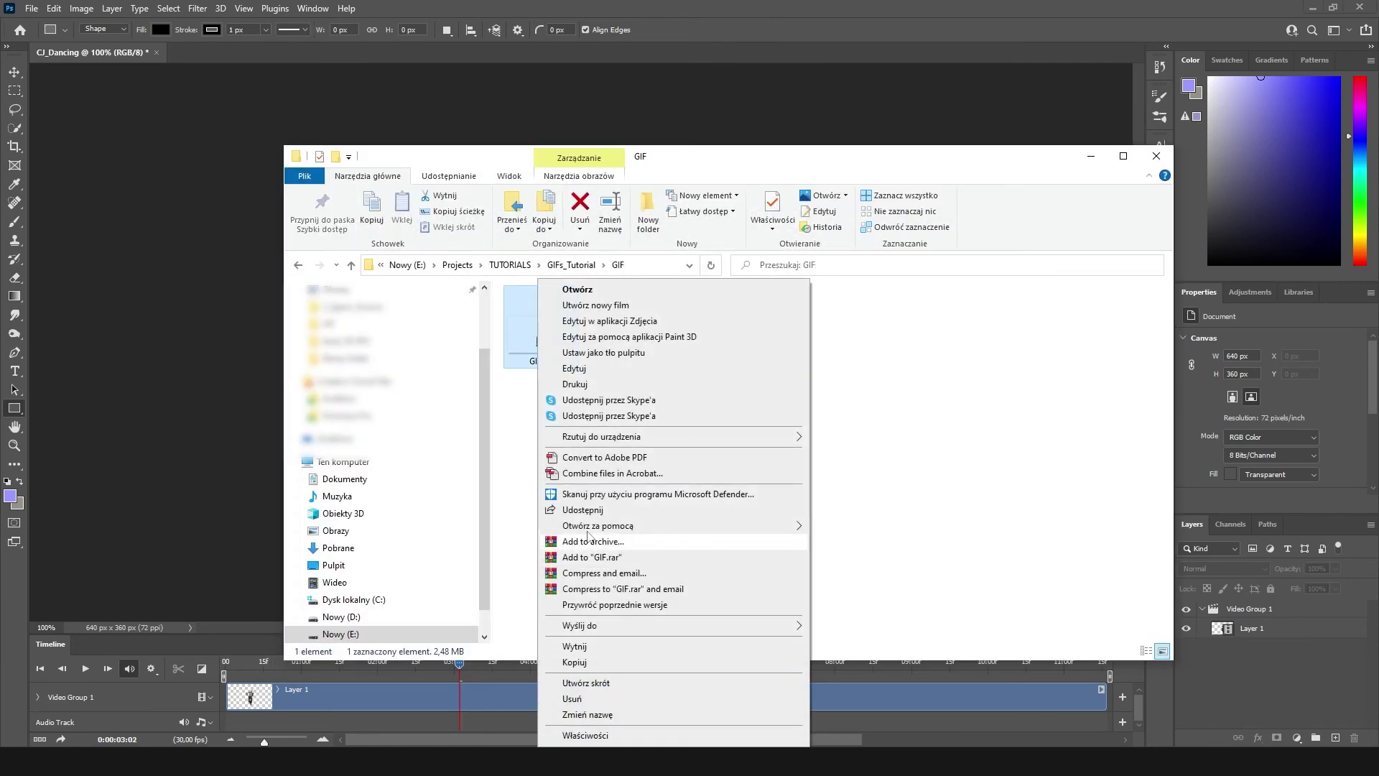
{"action": "mouse_move", "coordinate": [778, 521]}
{"action": "left_click", "coordinate": [861, 543]}
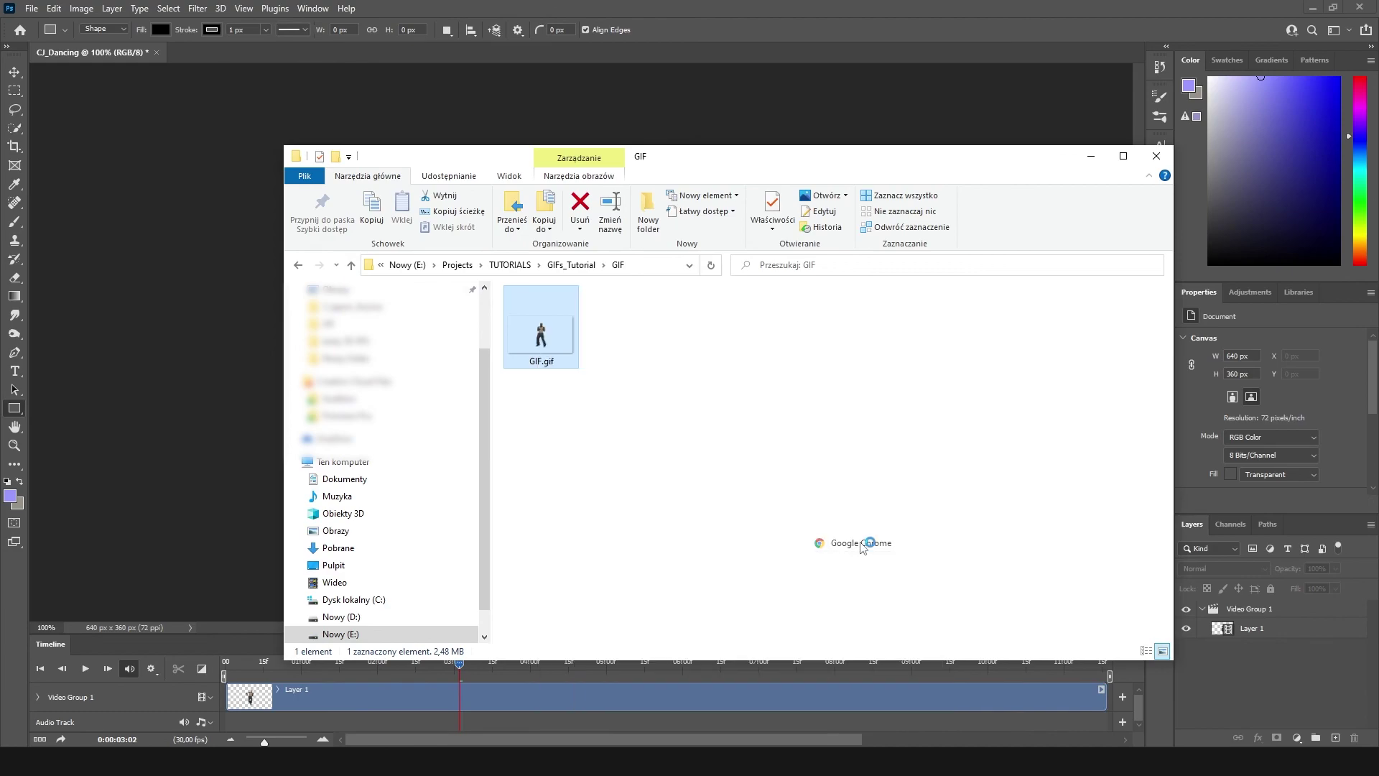